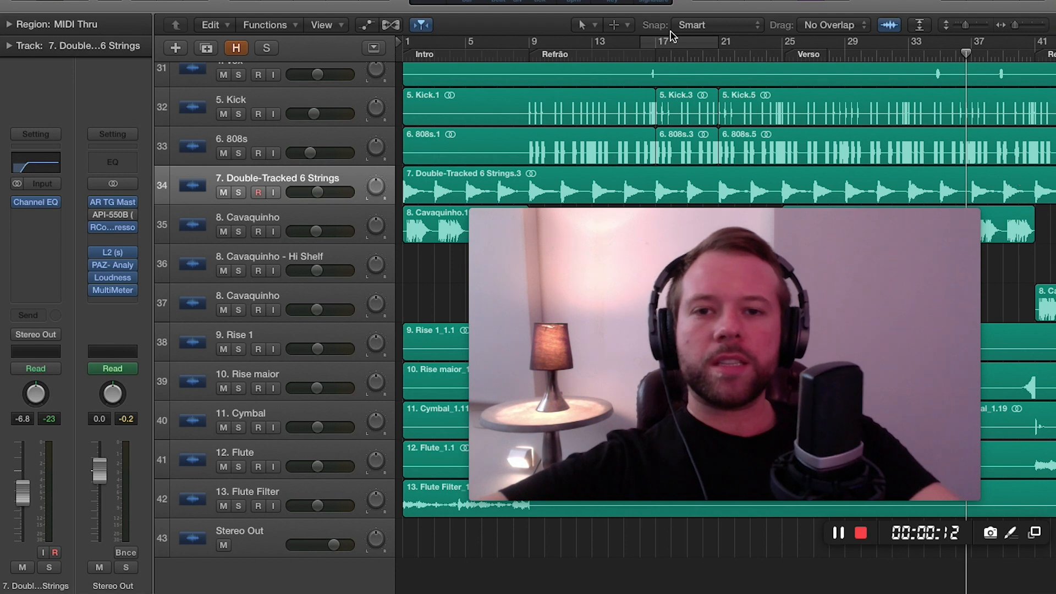
Play the song from the beginning and look through the vocal, chorus and instrument tracks of the arrangement.
left_click(403, 55)
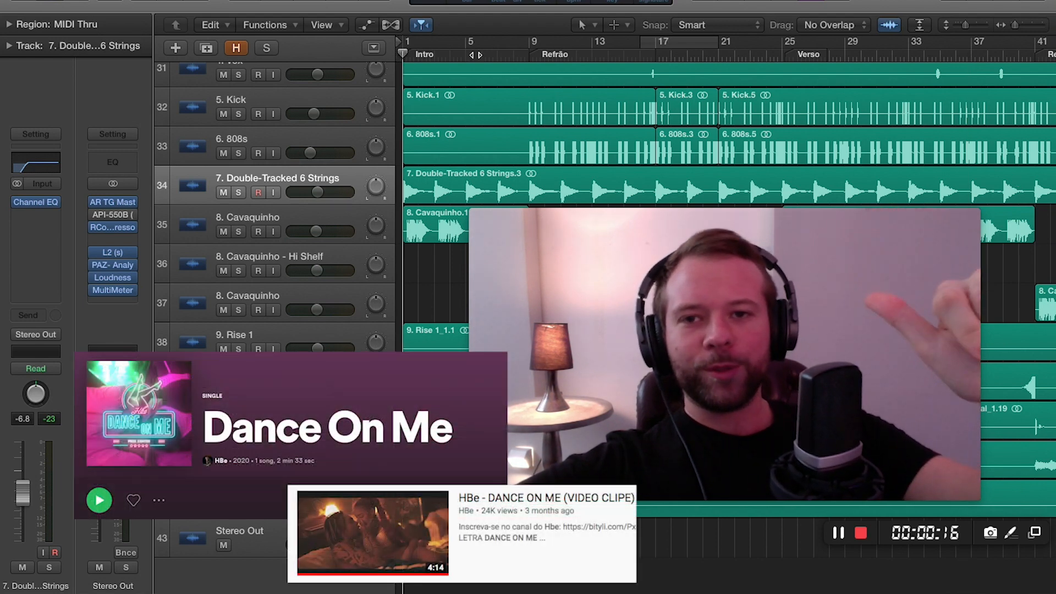
key("space")
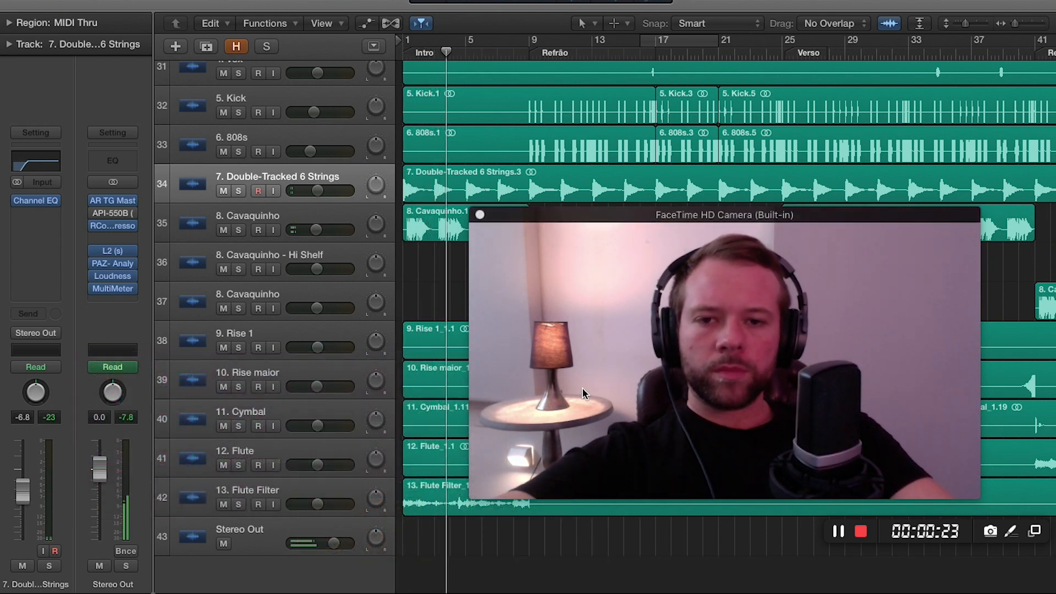
scroll(466, 159, "up", 3)
scroll(465, 163, "up", 15)
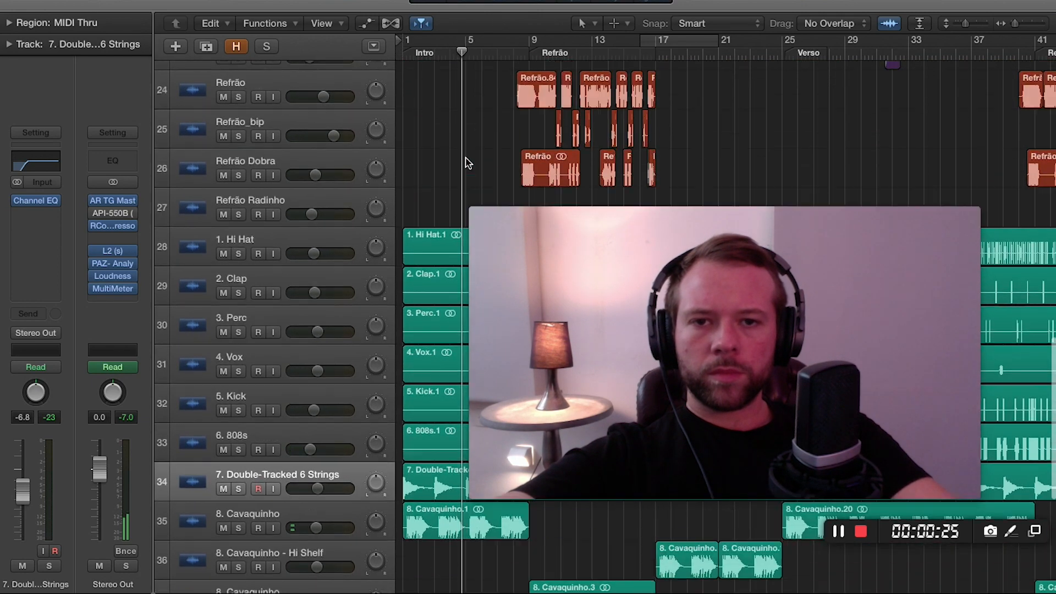
scroll(465, 163, "up", 12)
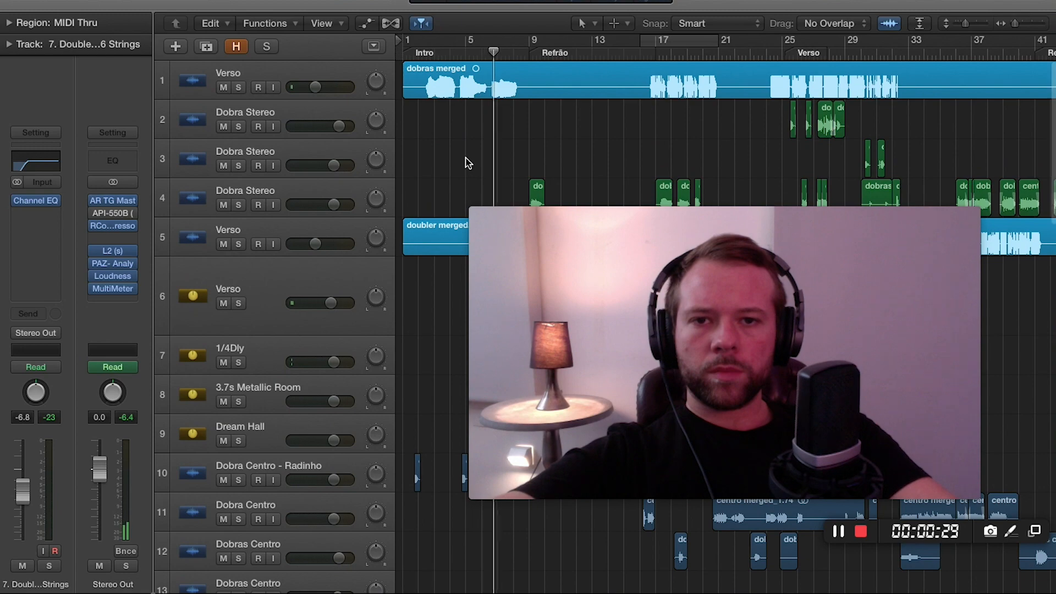
scroll(466, 163, "down", 12)
scroll(466, 163, "down", 12)
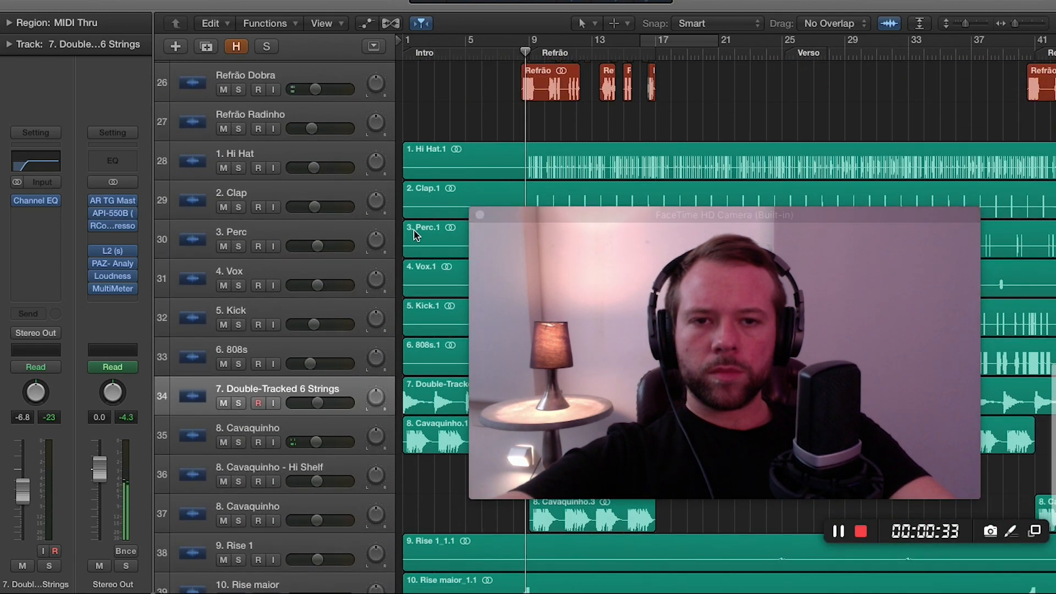
scroll(414, 237, "up", 3)
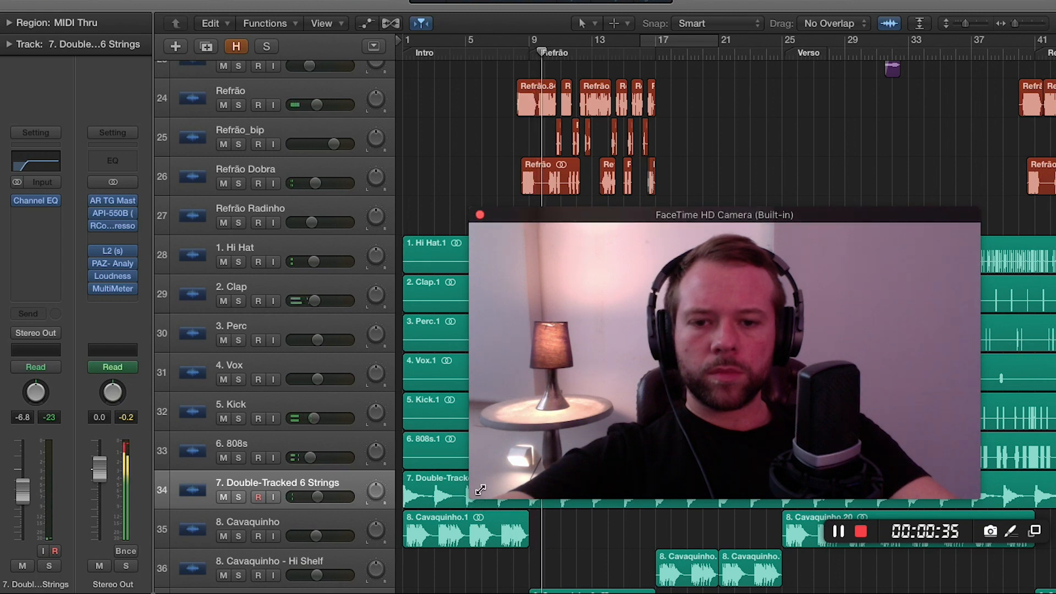
left_click_drag(476, 498, 582, 426)
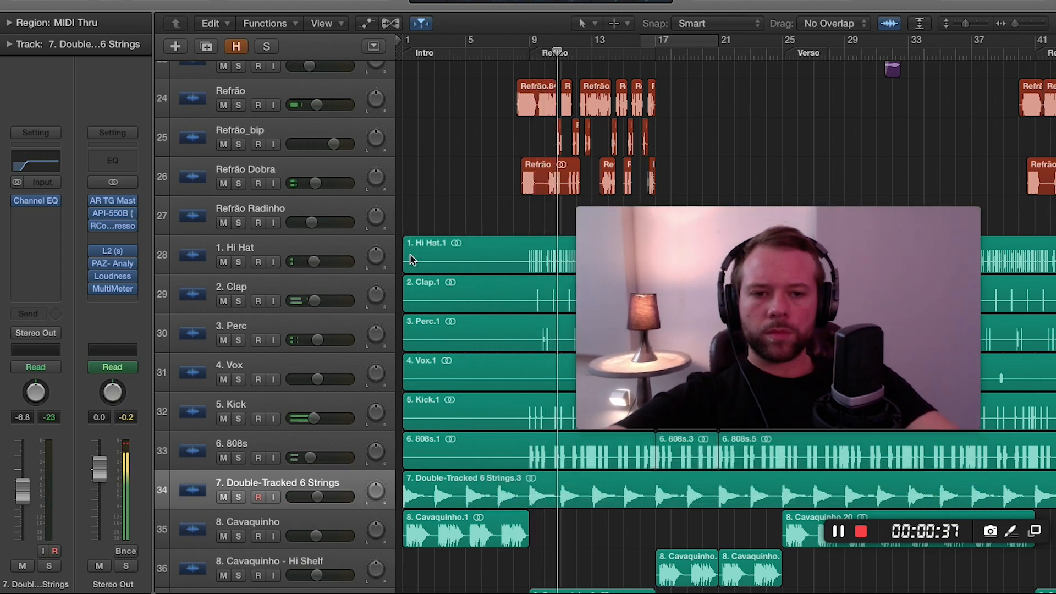
scroll(418, 237, "up", 2)
scroll(425, 222, "up", 1)
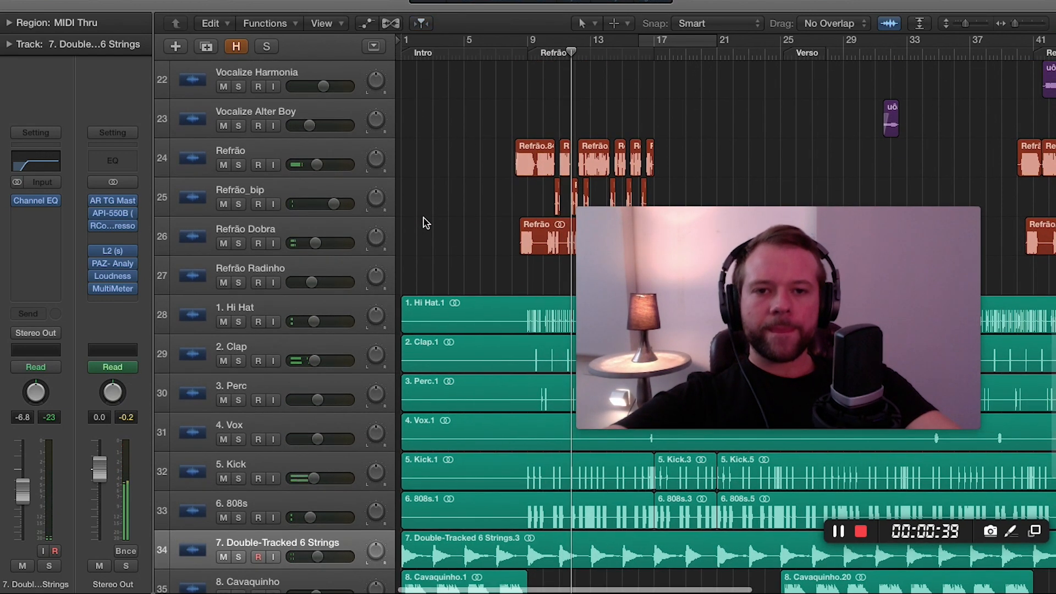
left_click_drag(679, 324, 744, 380)
scroll(627, 249, "down", 10)
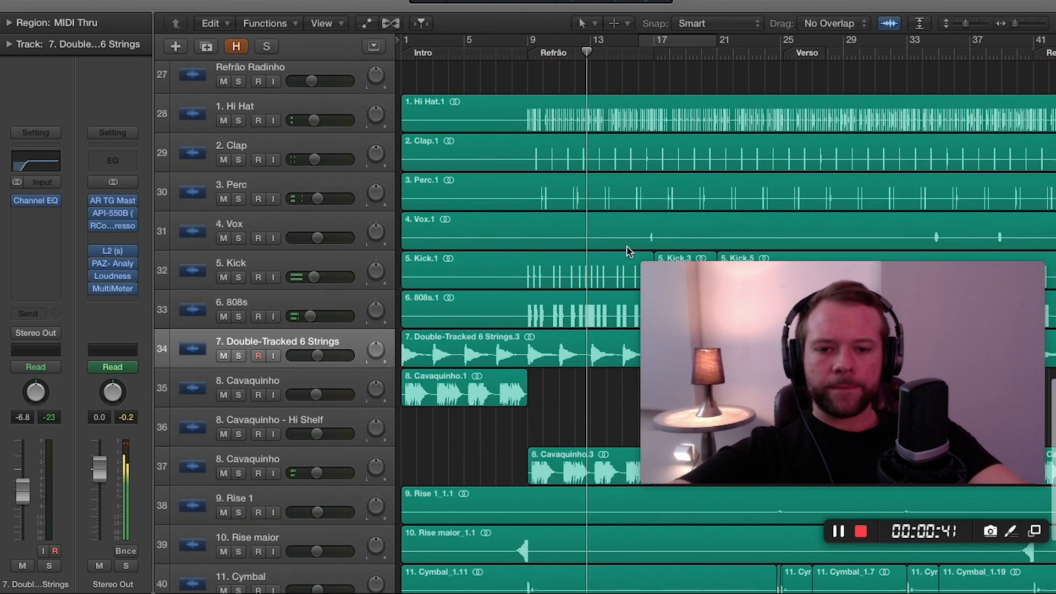
left_click_drag(779, 350, 801, 434)
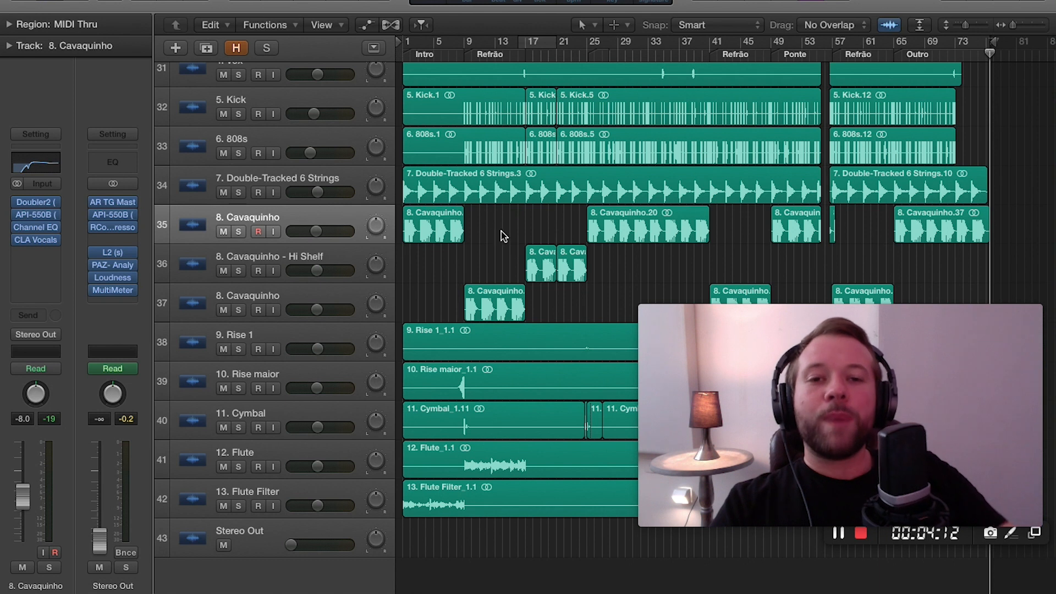
left_click_drag(849, 474, 848, 497)
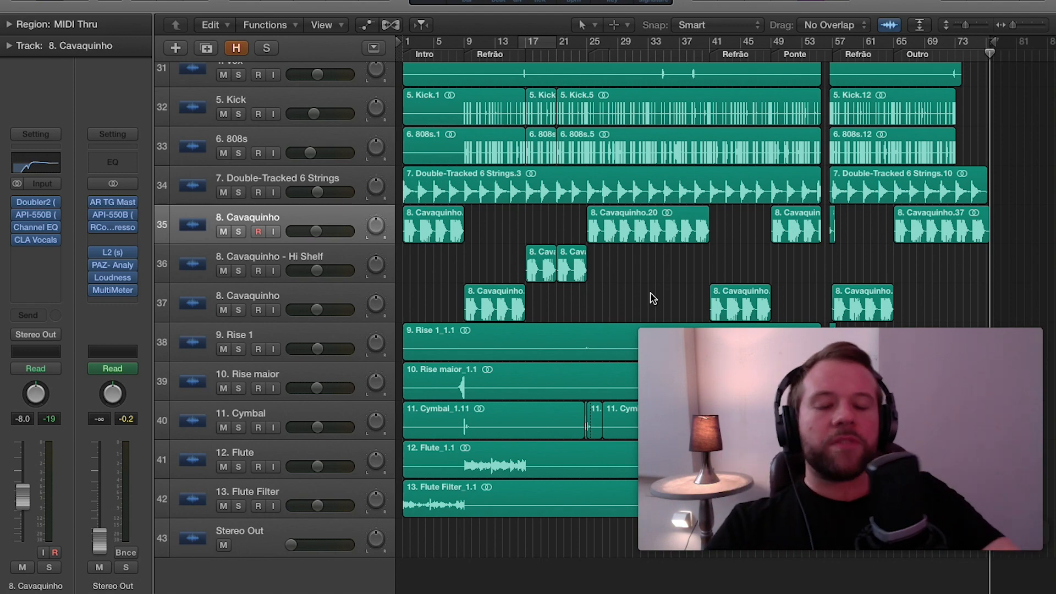
scroll(650, 297, "up", 5)
scroll(515, 294, "down", 5)
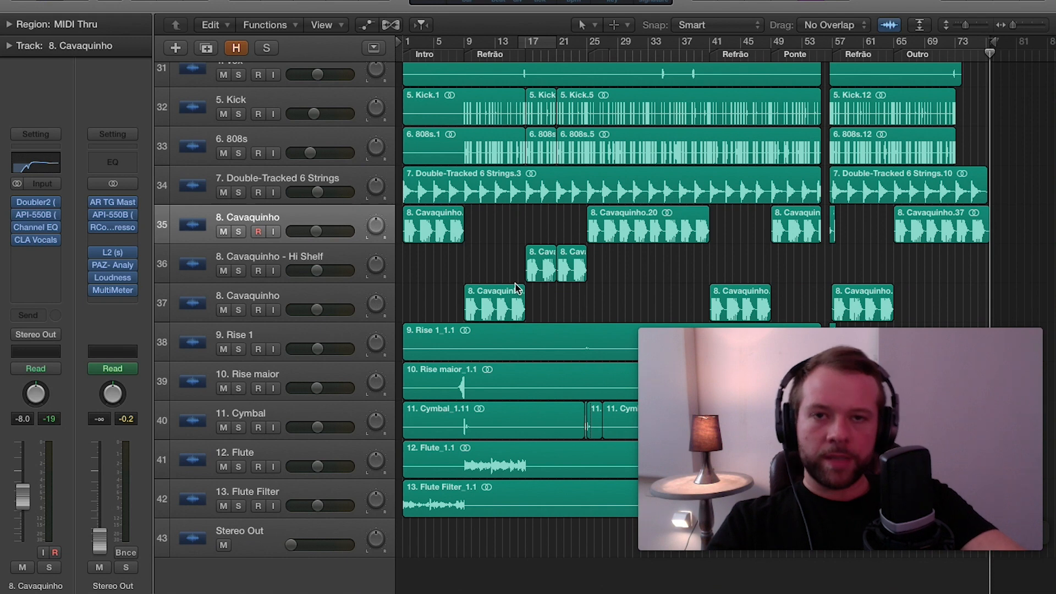
Solo the "7. Double-Tracked 6 Strings" track and listen to its intro from the beginning of the song.
left_click(258, 180)
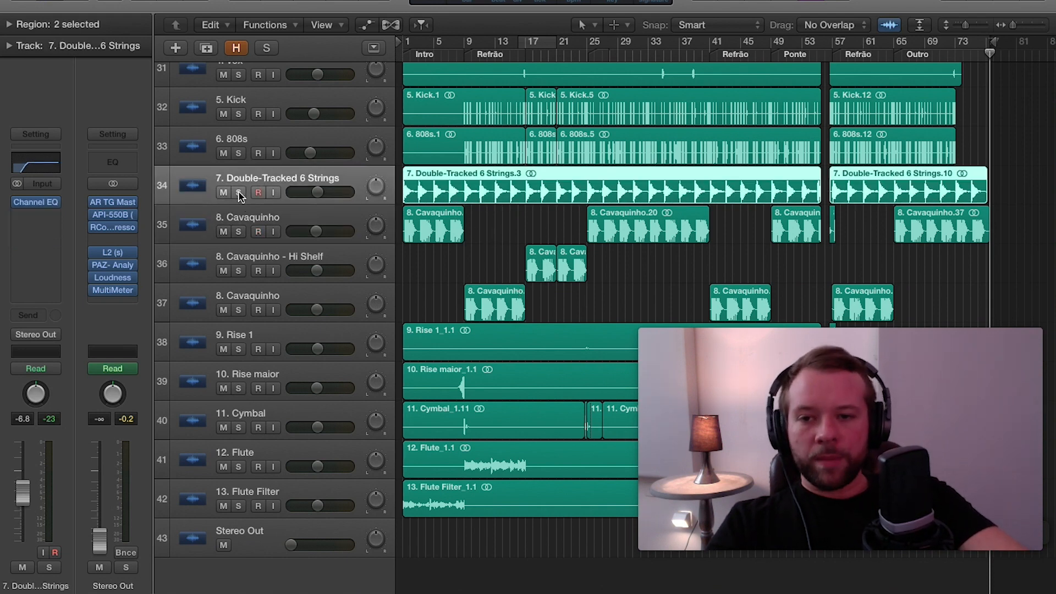
left_click(240, 192)
key("Return")
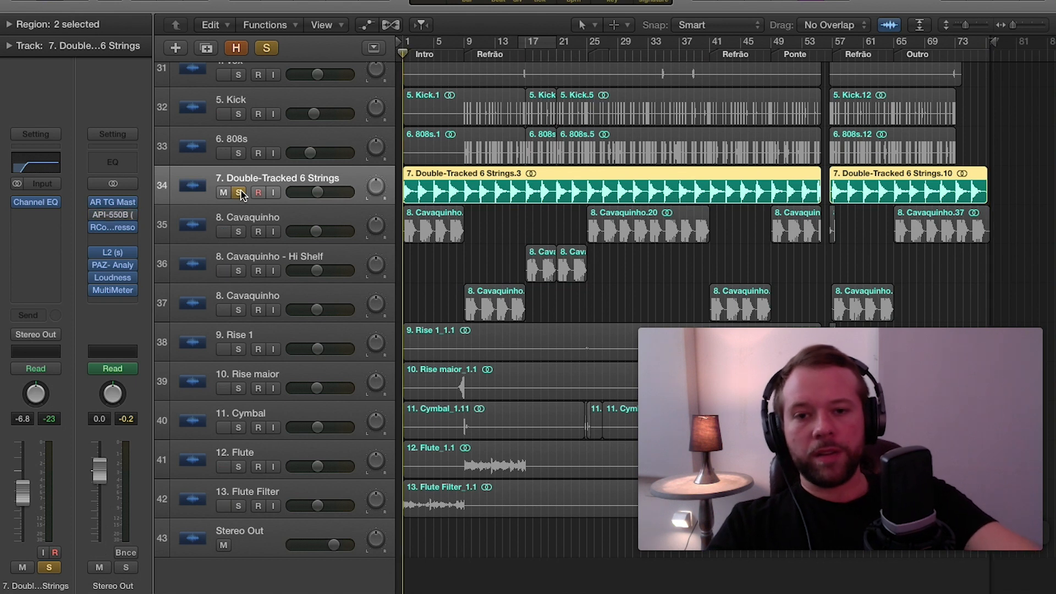
key("space")
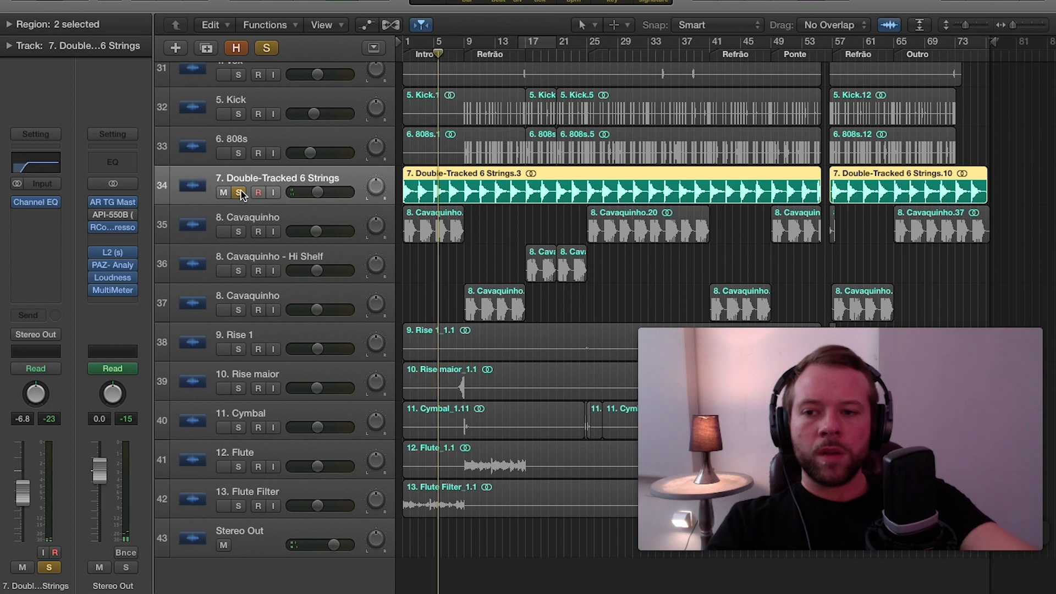
key("space")
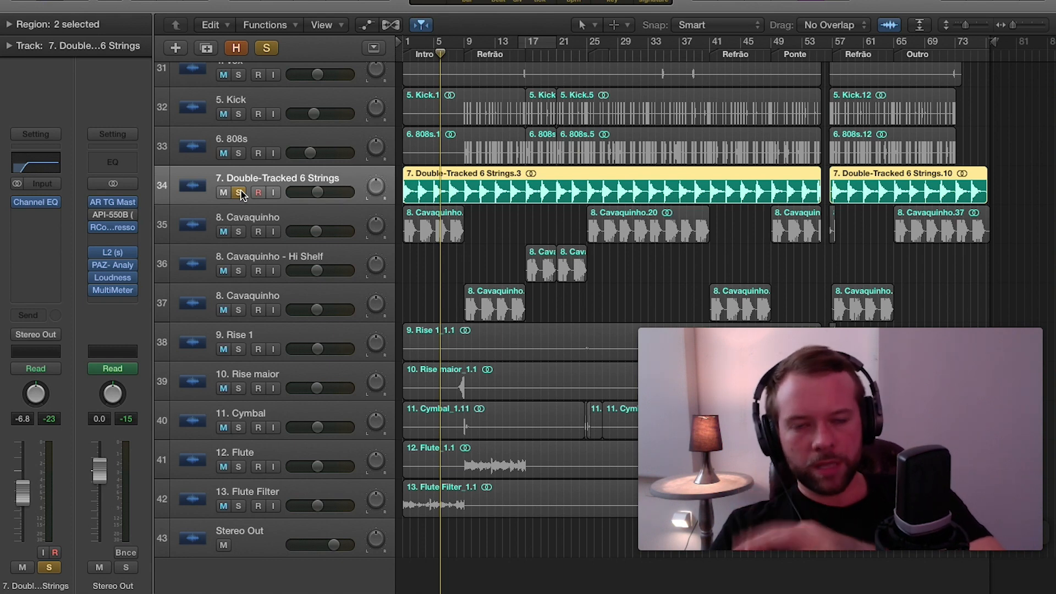
Open the PAZ-Analyzer on the Stereo Out channel and play the soloed guitar from the start to examine its spectrum.
scroll(229, 231, "up", 1)
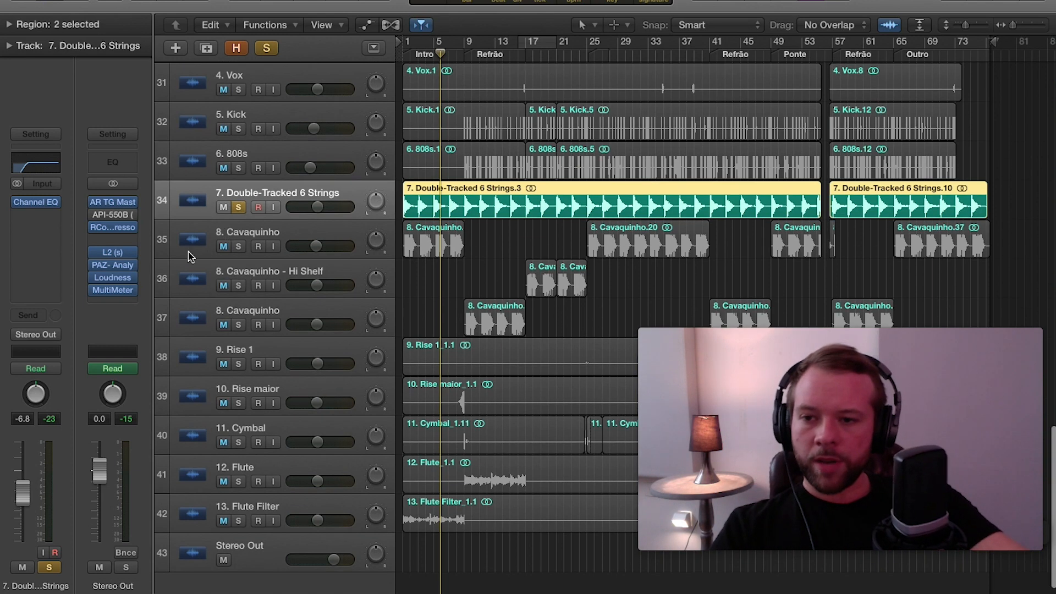
left_click(114, 268)
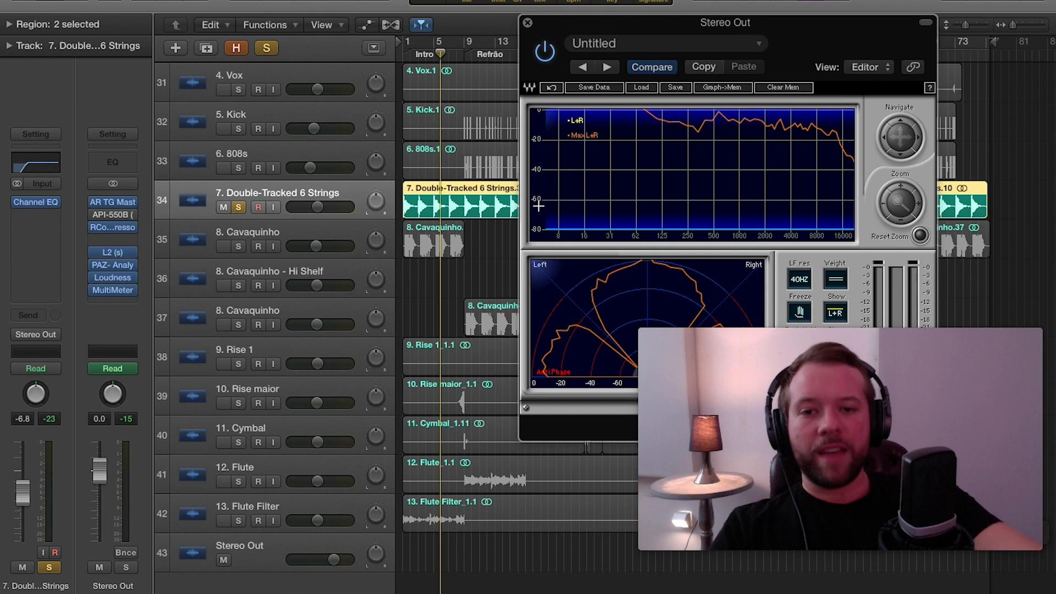
key("Return")
key("space")
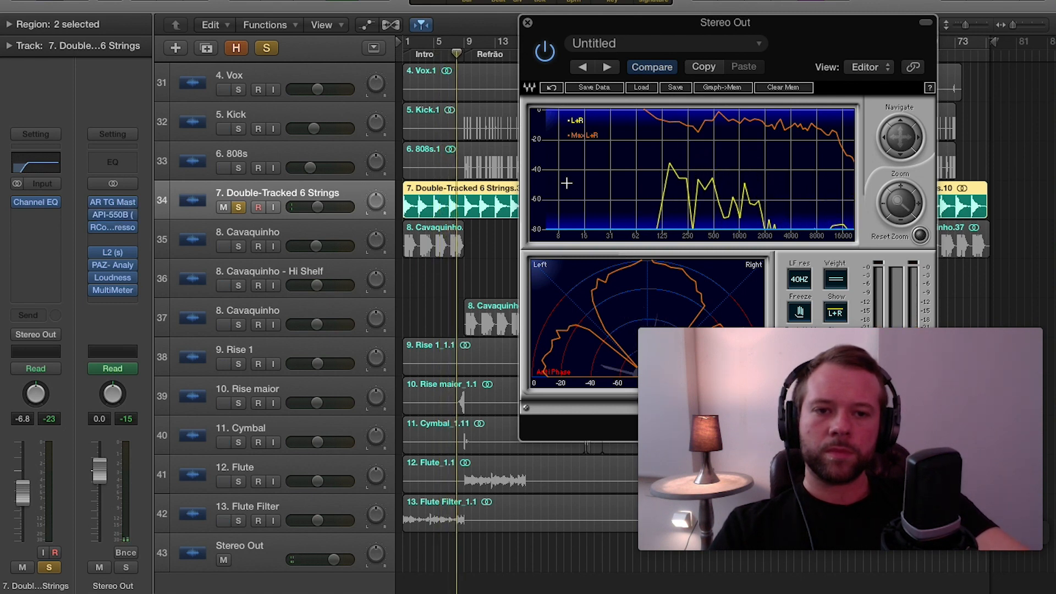
key("space")
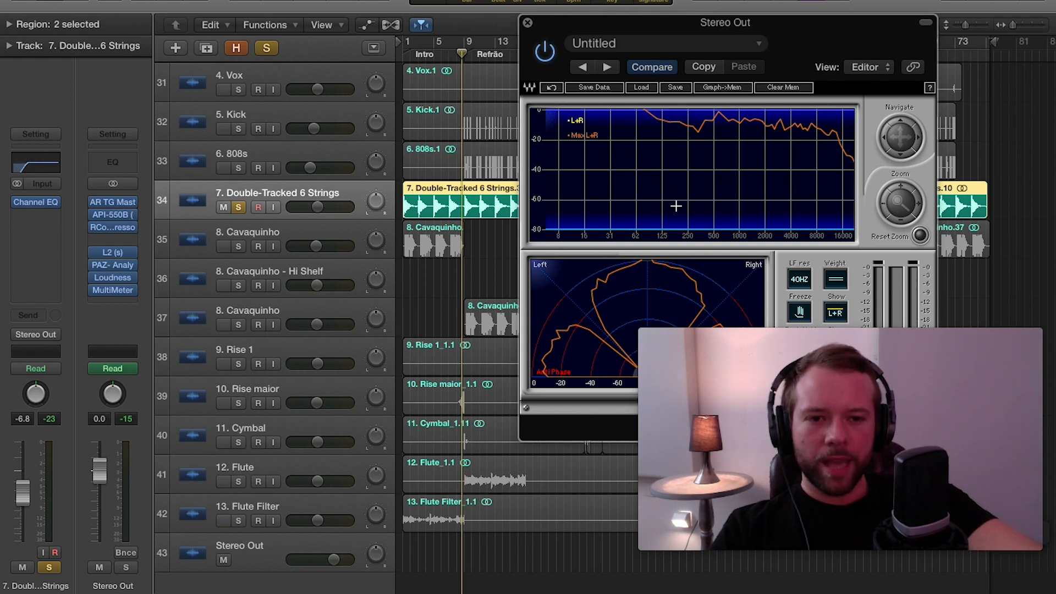
Probe the analyzer's frequency graph up to about 2.8 kHz and replay the soloed guitar from the start to check that range.
left_click_drag(660, 174, 779, 157)
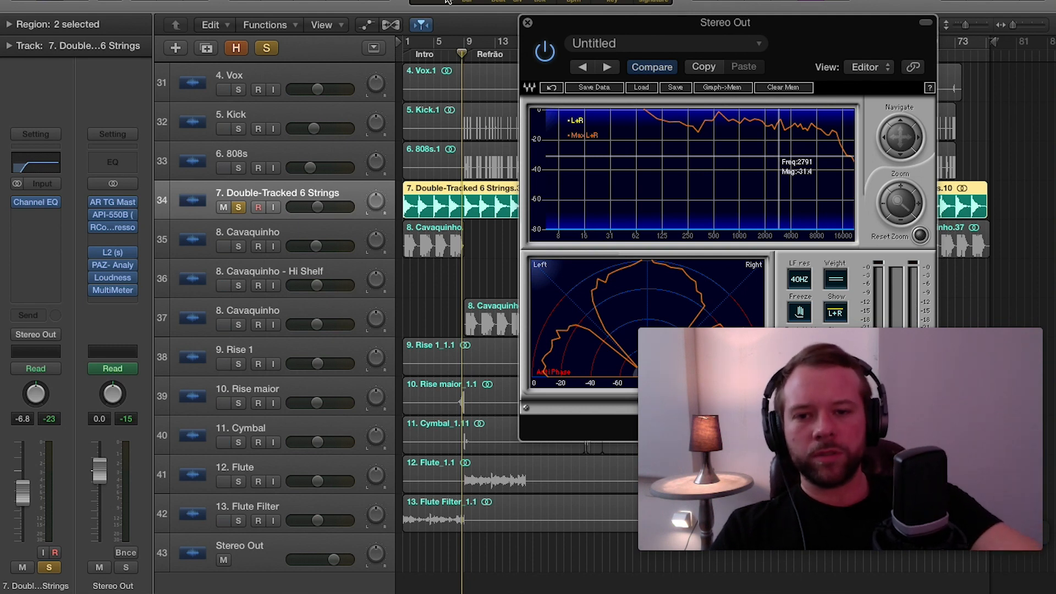
key("Return")
key("space")
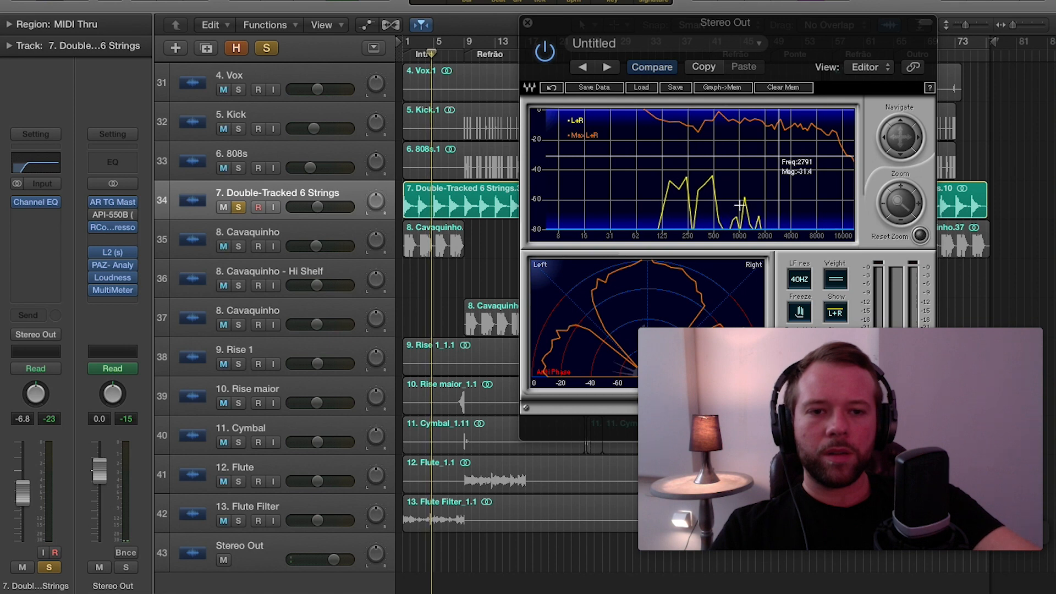
key("space")
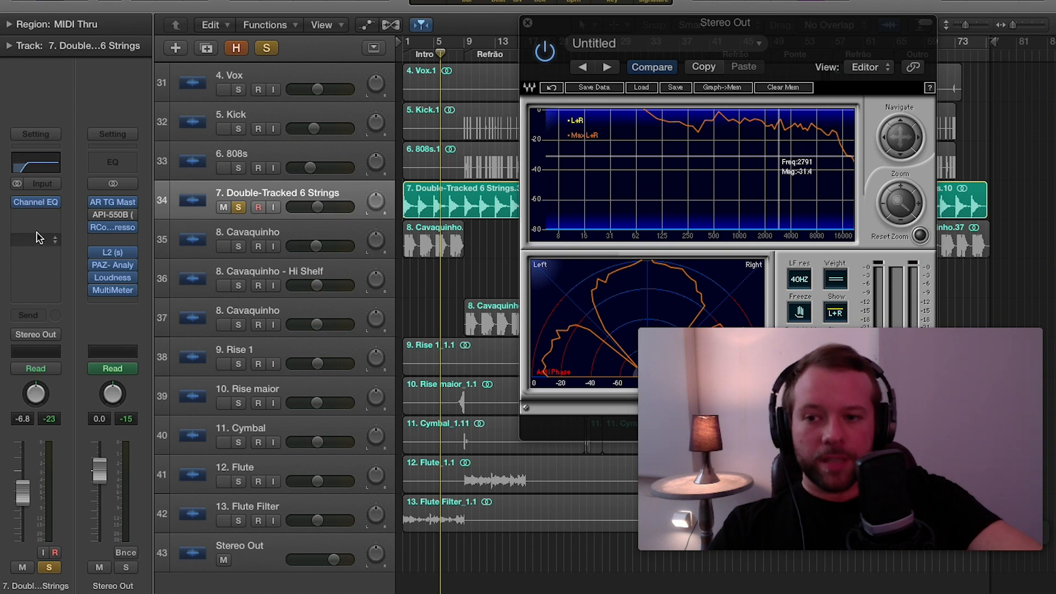
Open the guitar track's Channel EQ and shape the 750 Hz band into a boost of +3.0 dB at 2000 Hz with Q 1.90.
left_click(35, 202)
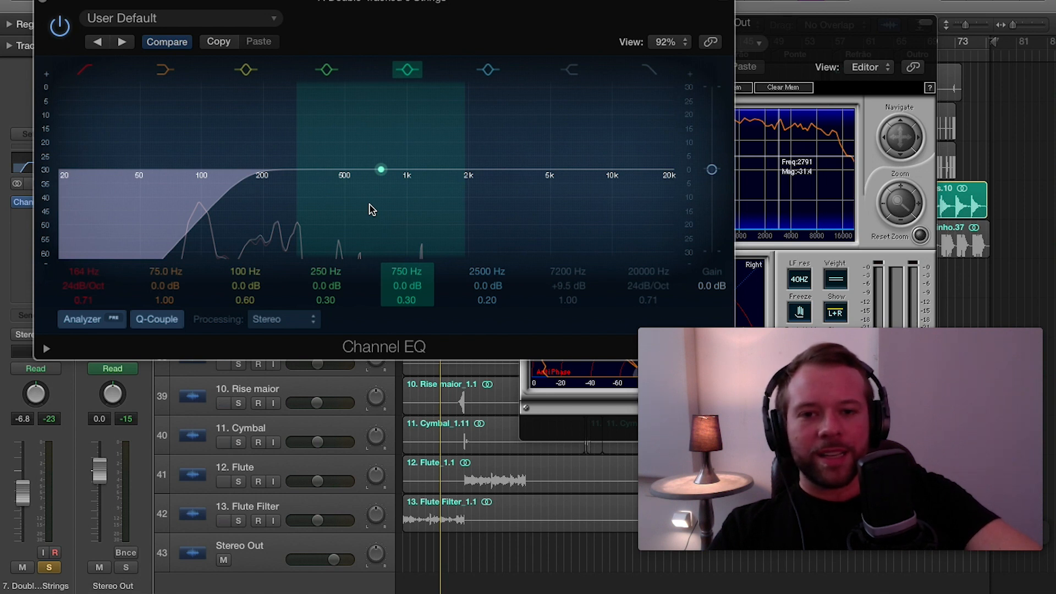
left_click_drag(371, 210, 521, 141)
left_click_drag(401, 301, 402, 283)
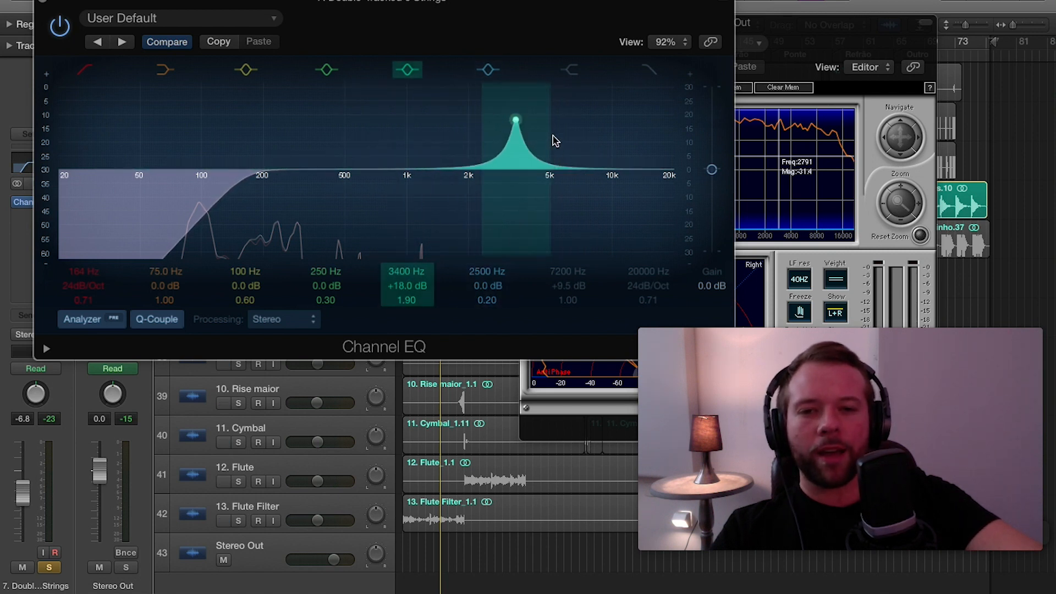
left_click_drag(555, 141, 506, 183)
Turn off the 2000 Hz band, try a wide +14.0 dB boost at 3550 Hz on the next band, and turn that off too.
left_click(407, 70)
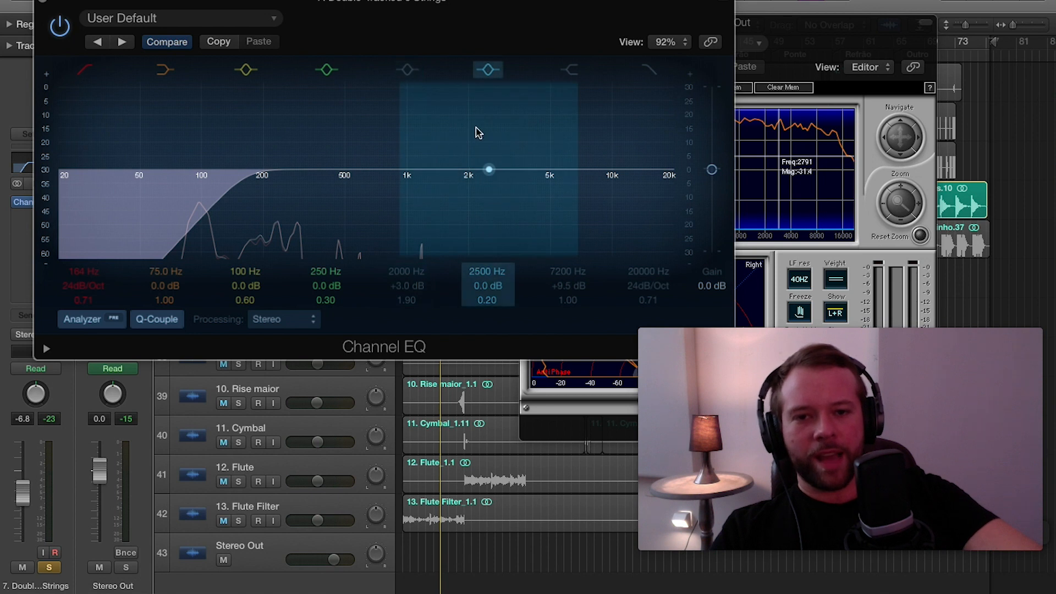
left_click_drag(477, 132, 523, 113)
left_click(497, 75)
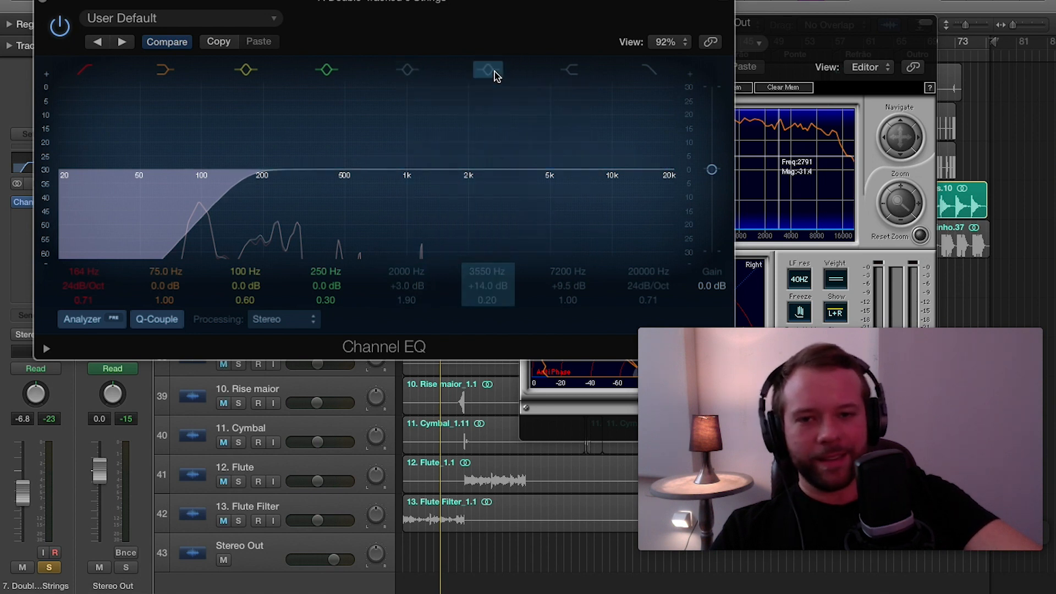
Turn the 2000 Hz band back on and reshape it into a wide +4.0 dB boost at 450 Hz with Q 0.33.
left_click(409, 71)
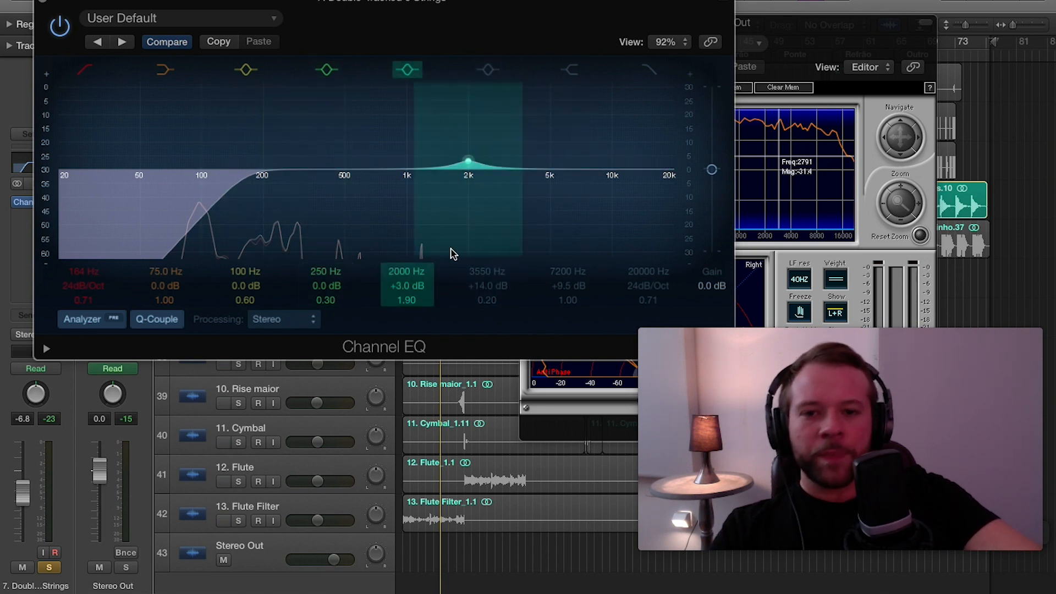
left_click_drag(405, 300, 406, 329)
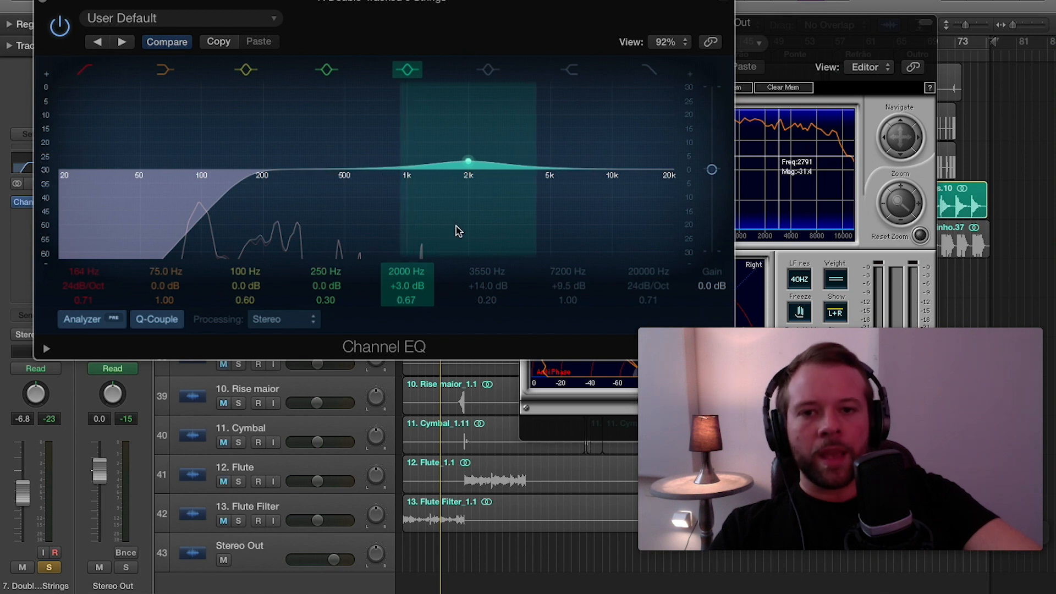
left_click_drag(469, 210, 321, 212)
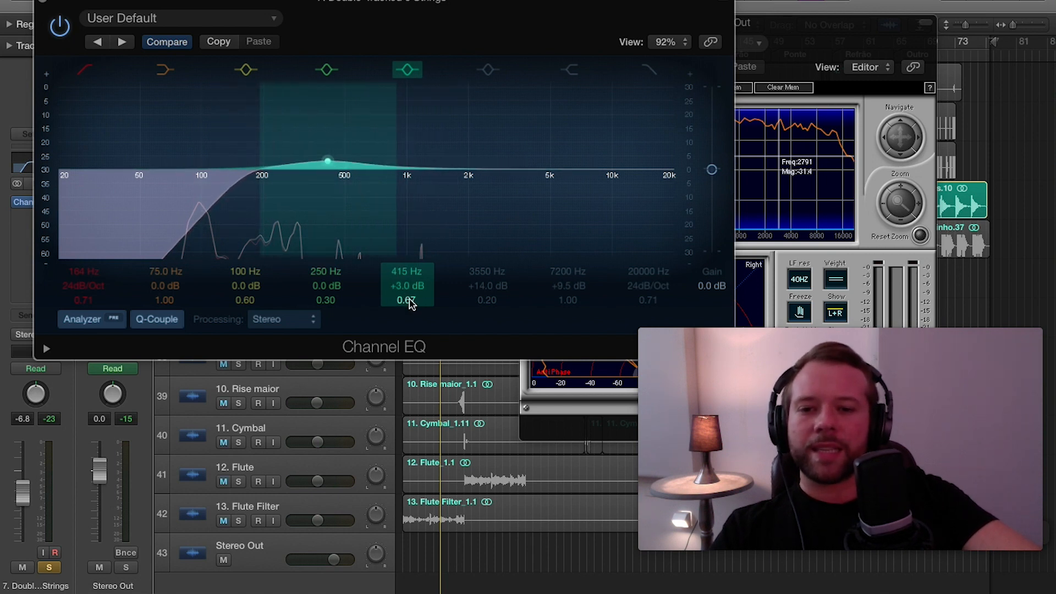
left_click_drag(410, 301, 410, 319)
left_click_drag(356, 146, 363, 137)
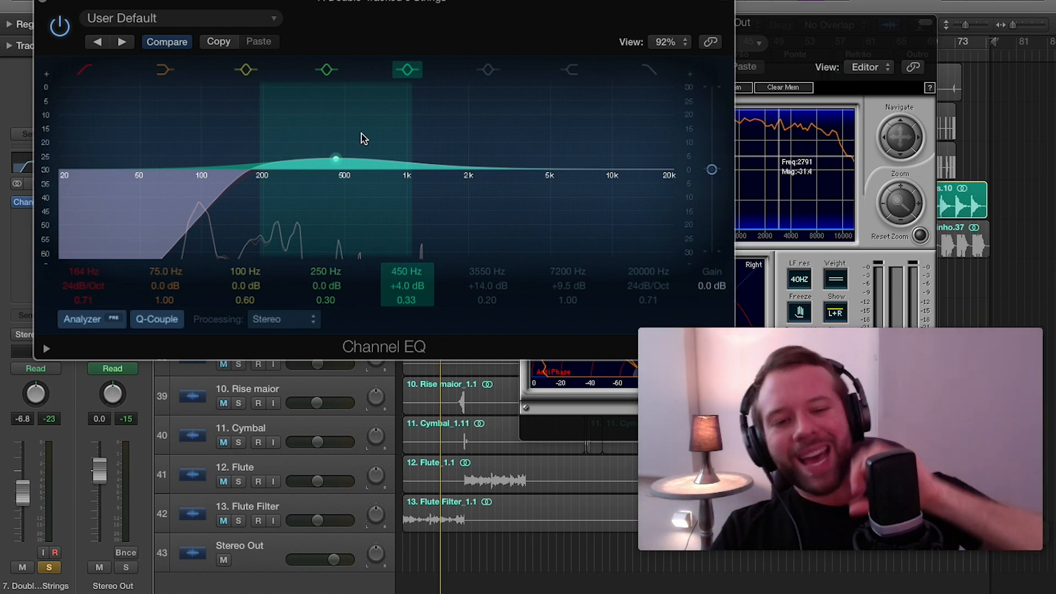
Move the wide EQ band to 4950 Hz and turn it into a cut of -4.0 dB.
left_click_drag(363, 139, 591, 154)
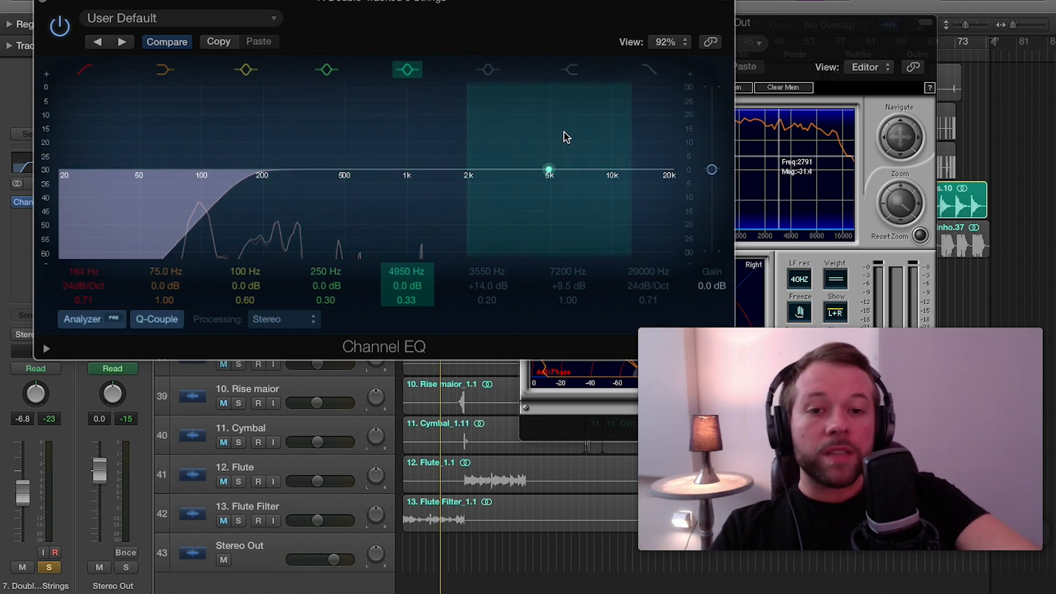
left_click_drag(565, 137, 568, 145)
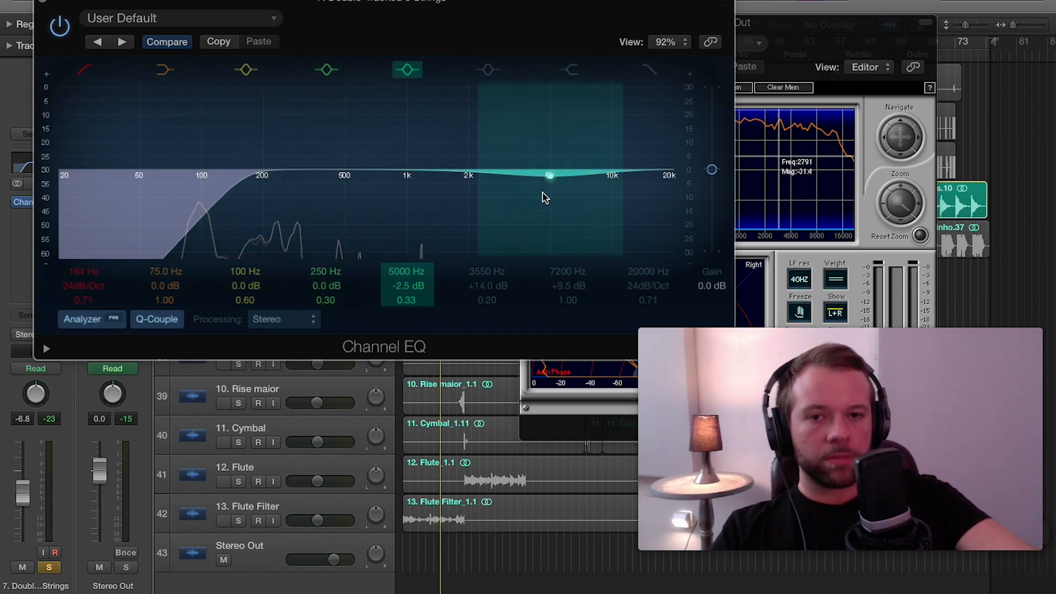
mouse_move(578, 220)
left_mouse_down()
mouse_move(580, 211)
mouse_move(582, 228)
left_mouse_up()
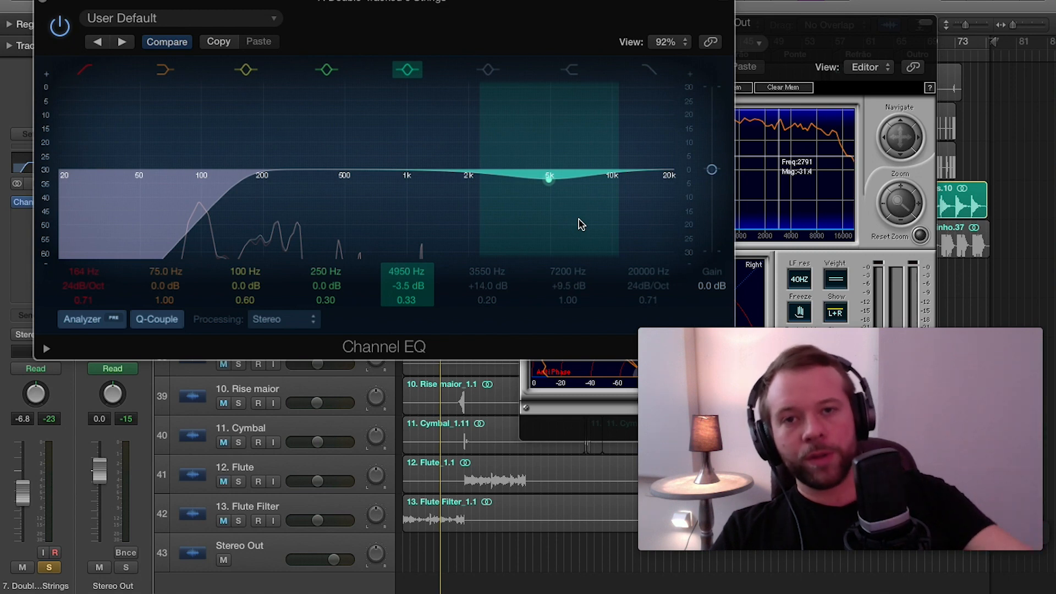
left_click_drag(579, 222, 578, 223)
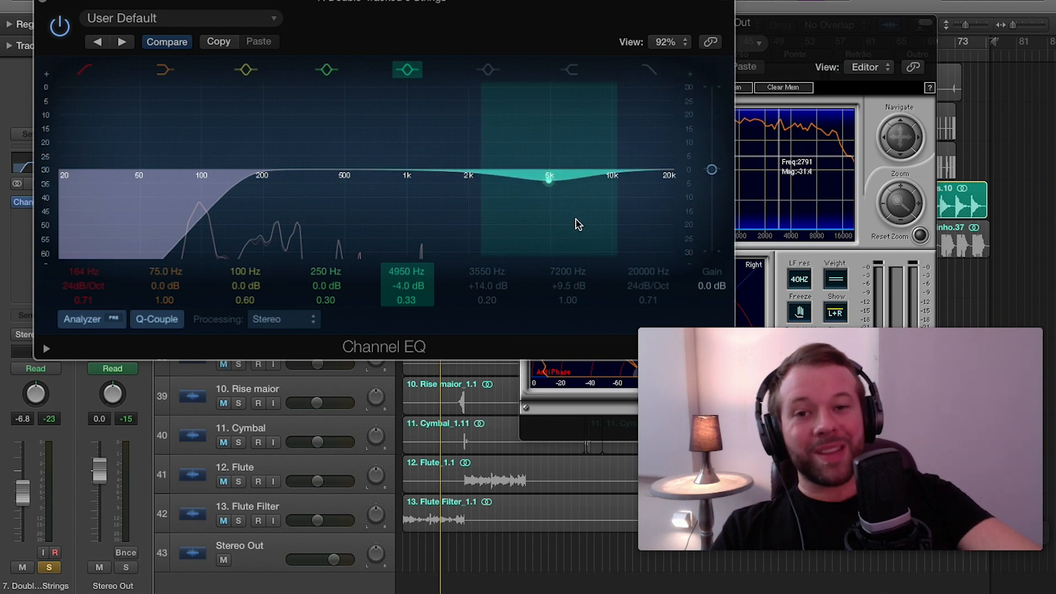
Reset the wide 4950 Hz band to 0.0 dB at 5000 Hz and close the guitar's Channel EQ.
left_click_drag(577, 225, 579, 208)
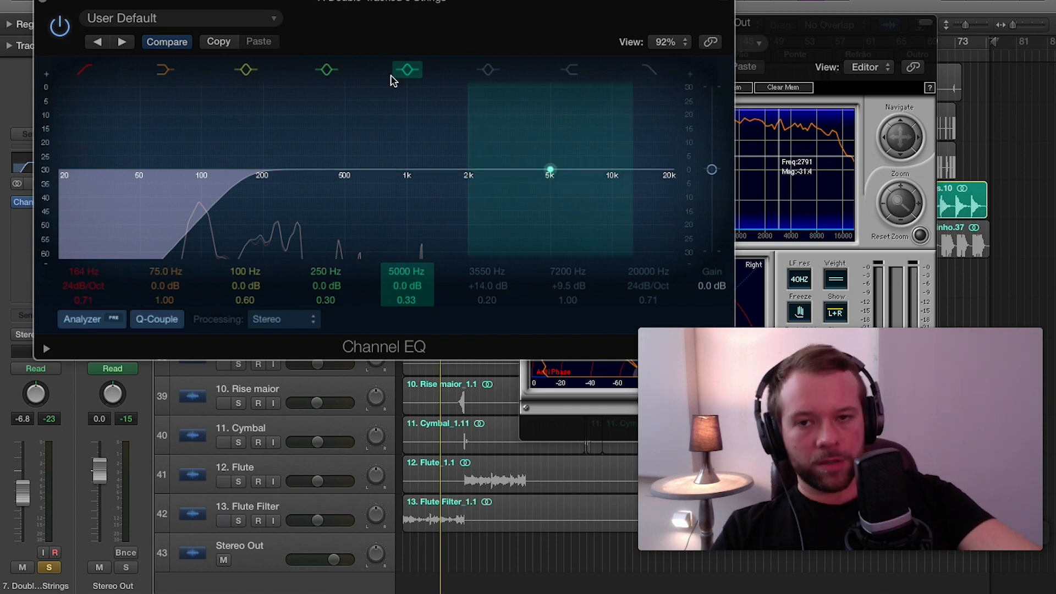
left_click(42, 3)
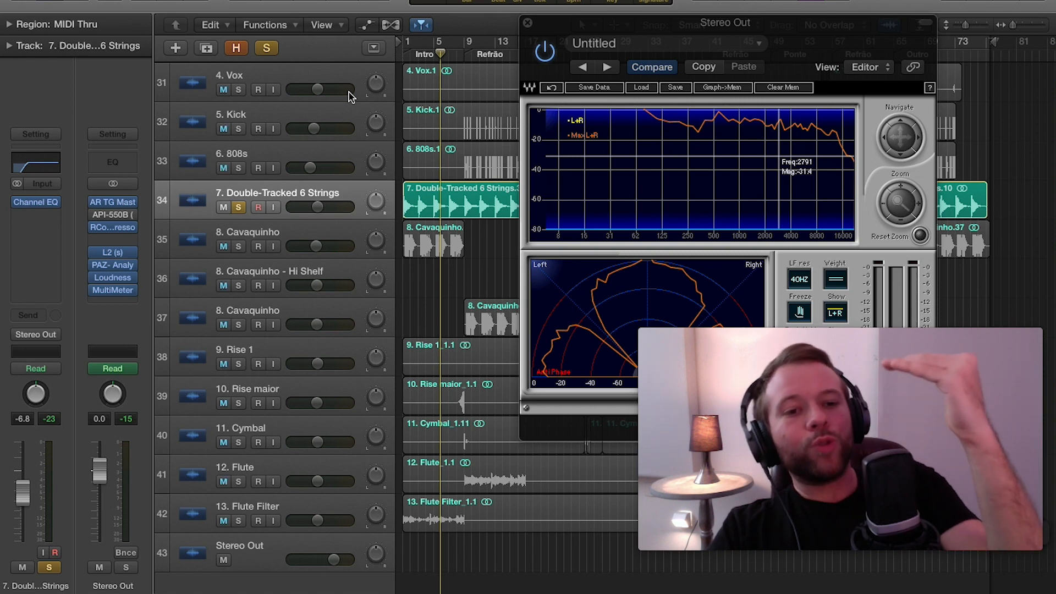
Play the soloed guitar with a cycle over bars 3 to 5 to examine its spectrum, and close the analyzer.
key("Return")
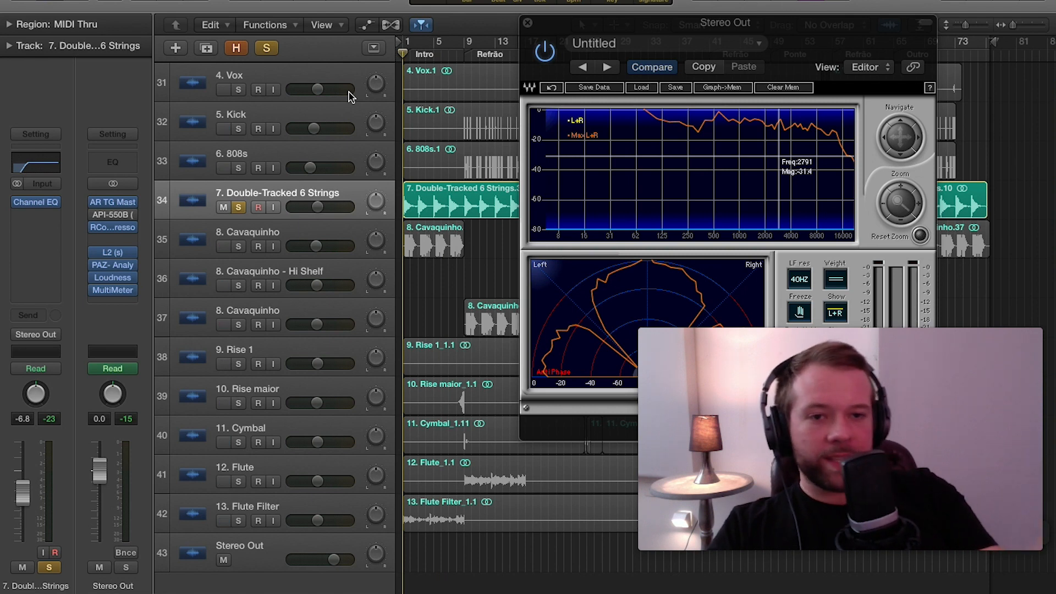
scroll(282, 142, "up", 1)
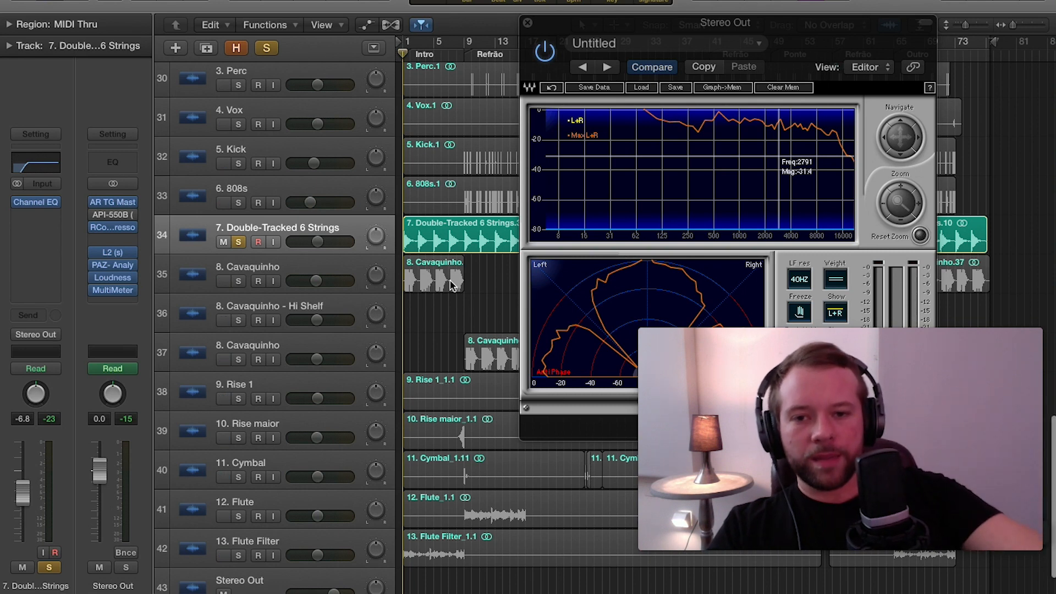
key("super+Right")
key("super+Right")
key("super+Right")
key("super+Right")
key("super+Right")
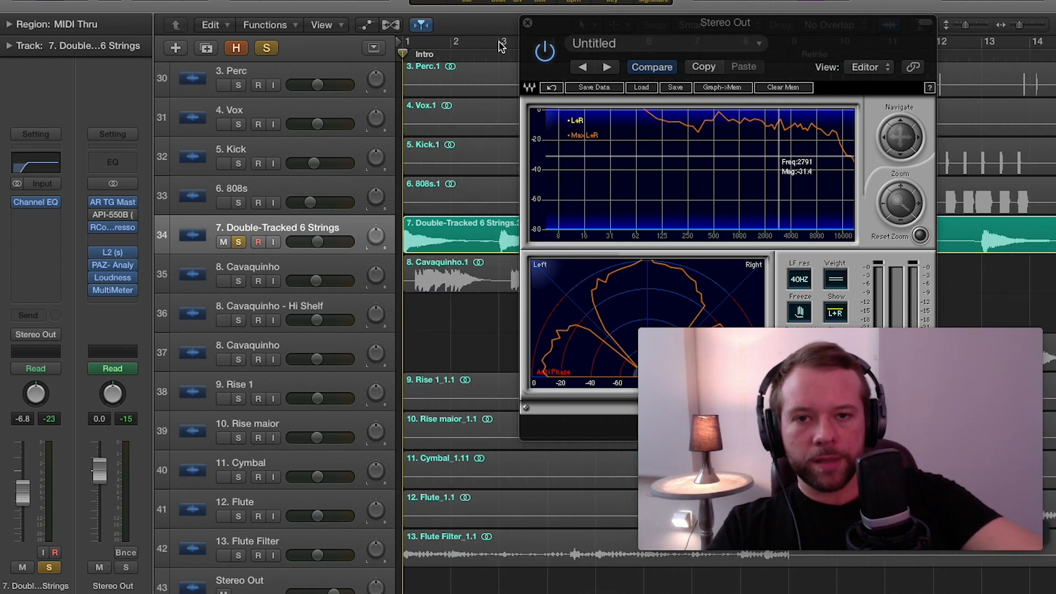
left_click(500, 44)
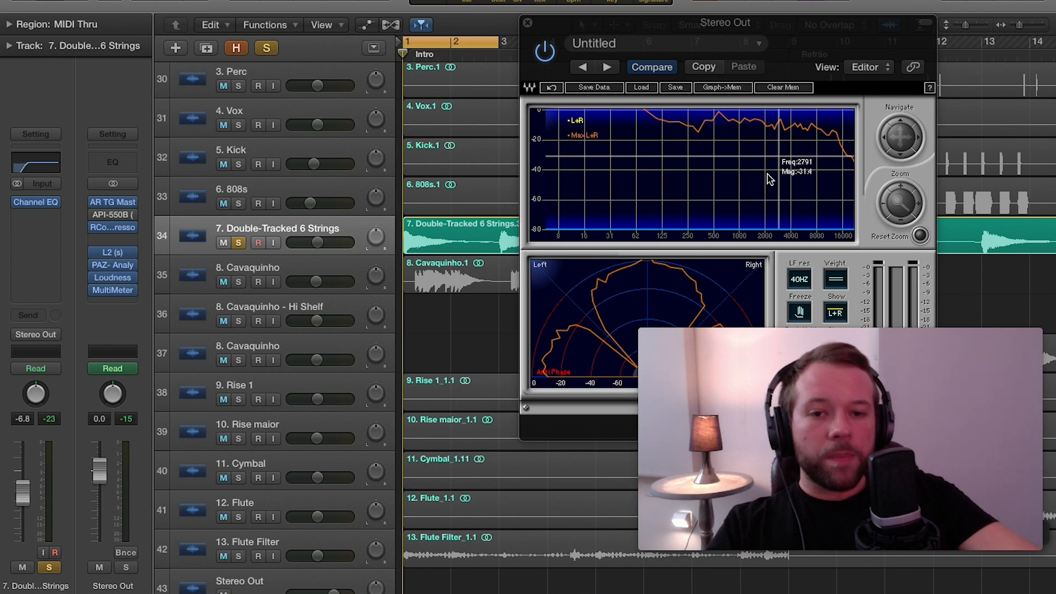
key("space")
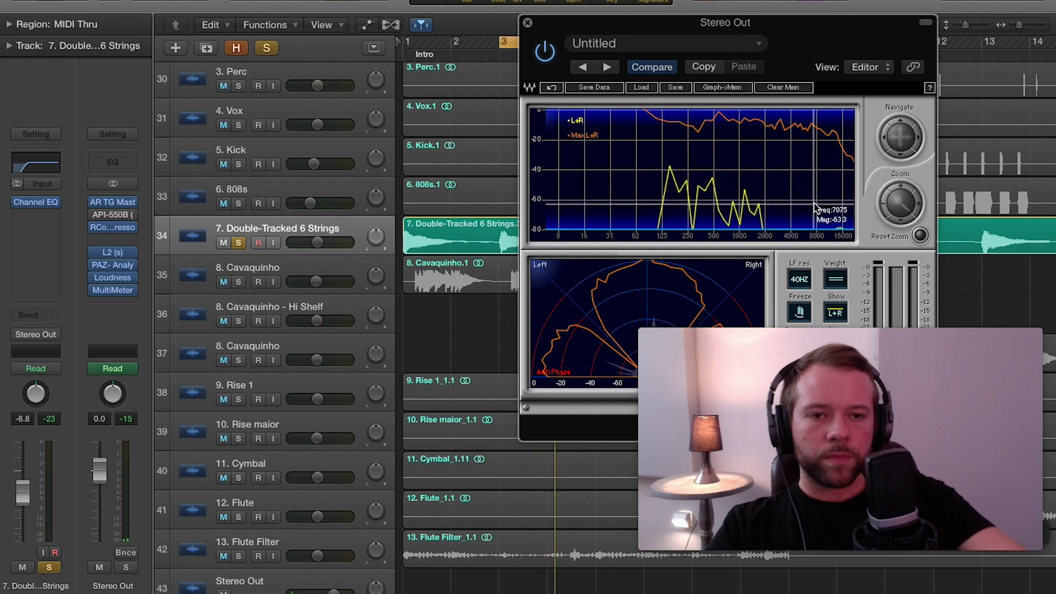
key("space")
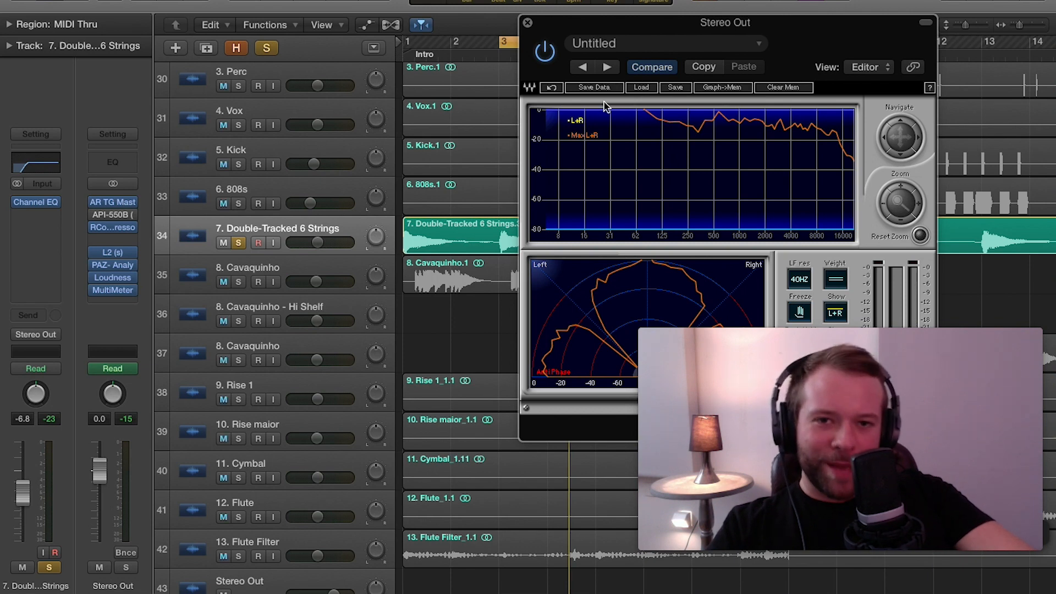
left_click(527, 22)
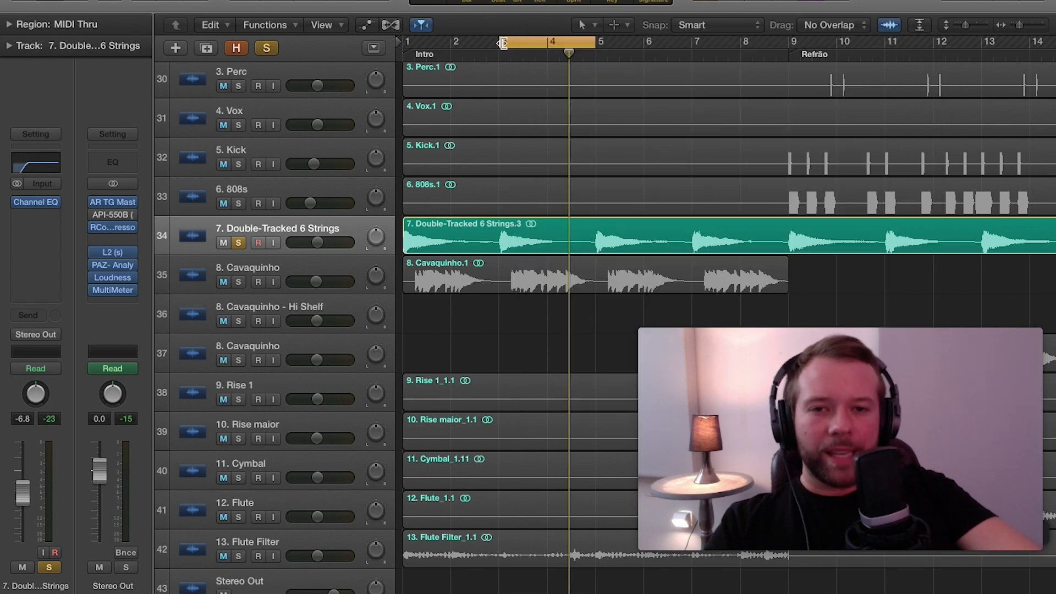
left_click_drag(502, 43, 447, 43)
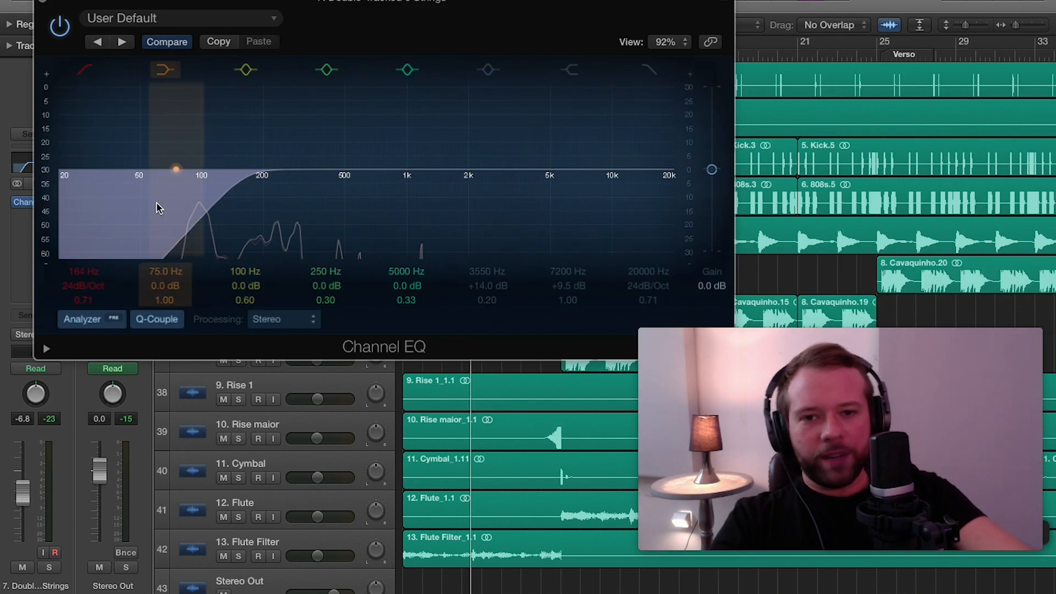
With the guitar soloed, set its Channel EQ low cut to 166 Hz and close the EQ.
left_click_drag(158, 205, 262, 200)
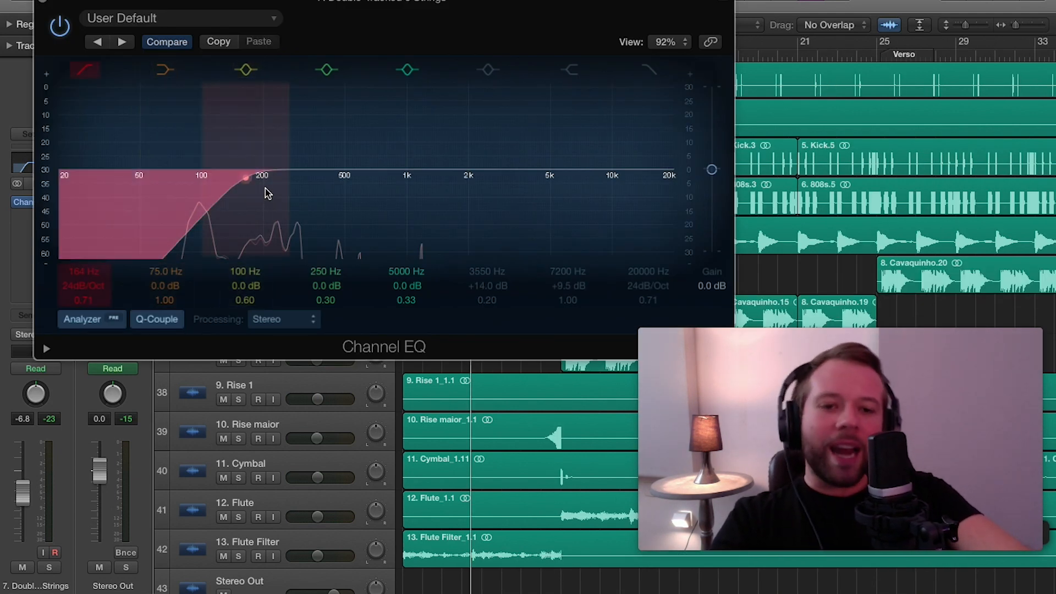
left_click_drag(422, 30, 476, 137)
left_click(238, 243)
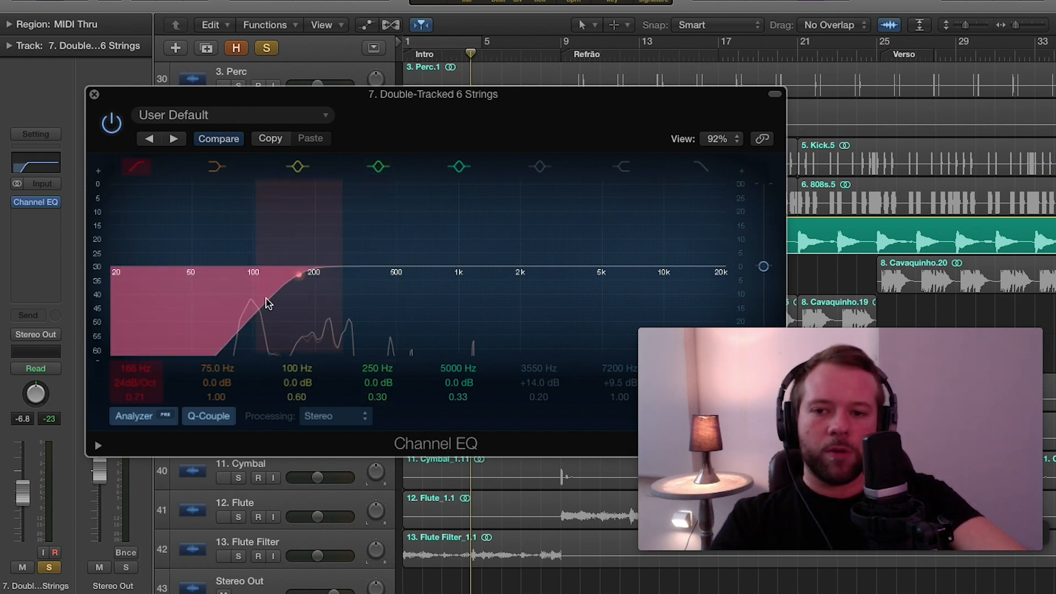
mouse_move(142, 399)
left_mouse_down()
mouse_move(142, 411)
mouse_move(142, 399)
left_mouse_up()
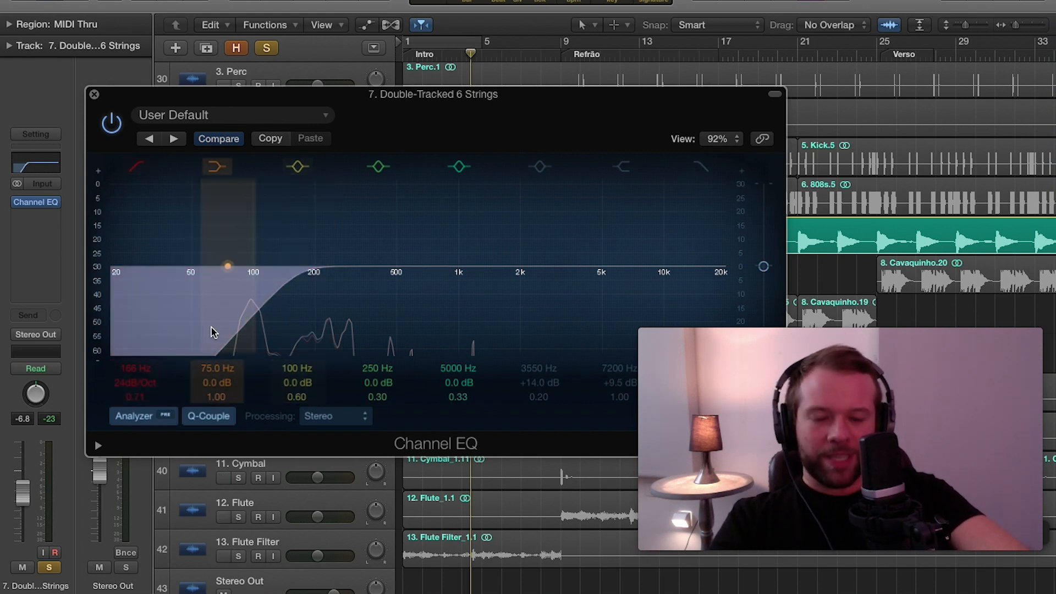
left_click(94, 95)
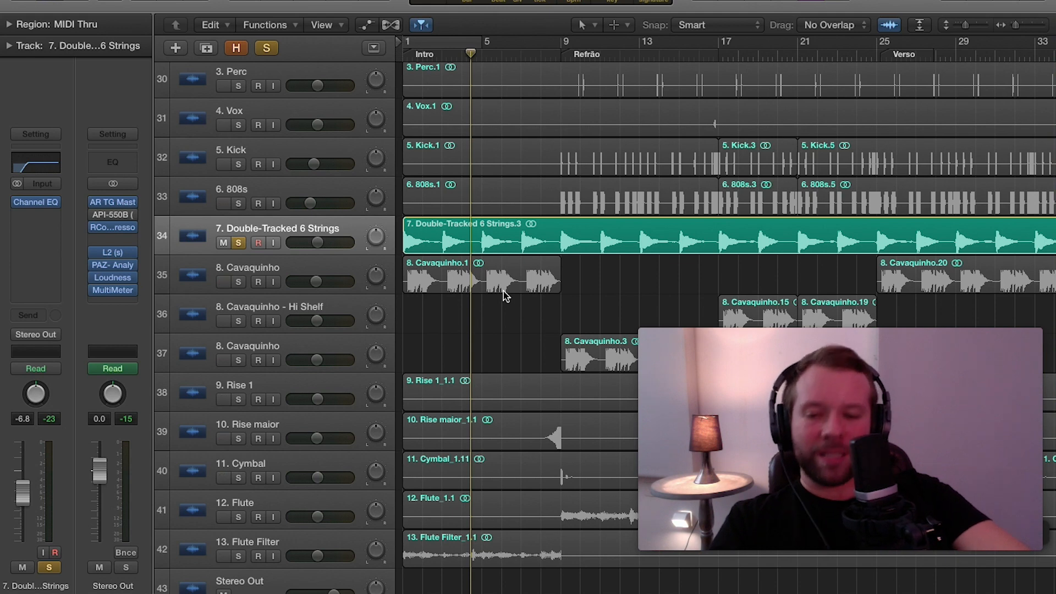
Solo the intro's 8. Cavaquinho track in place of the guitar, select it and play it from the start.
left_click(240, 243)
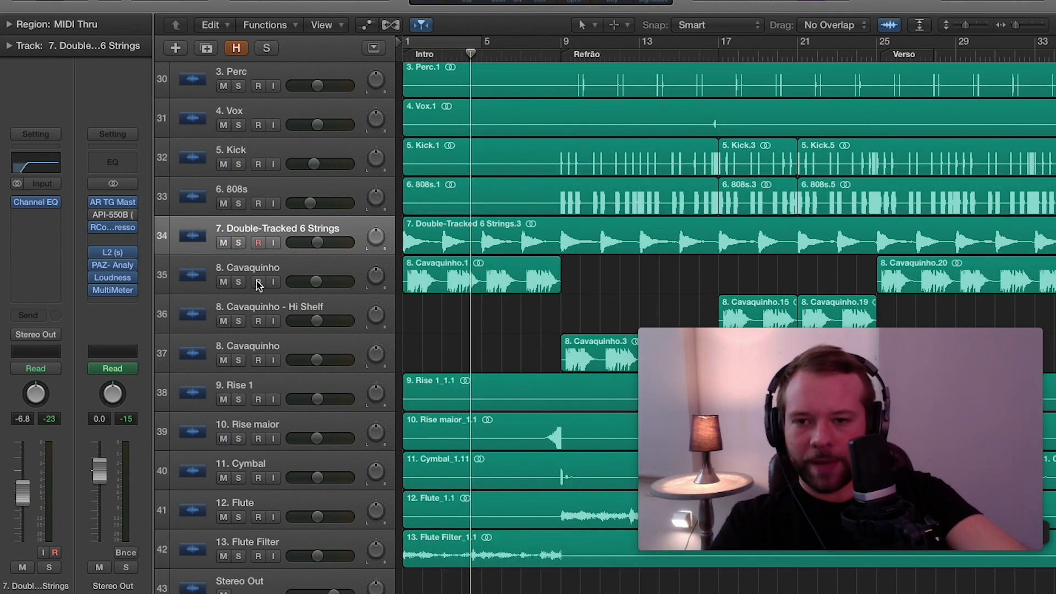
left_click(238, 282)
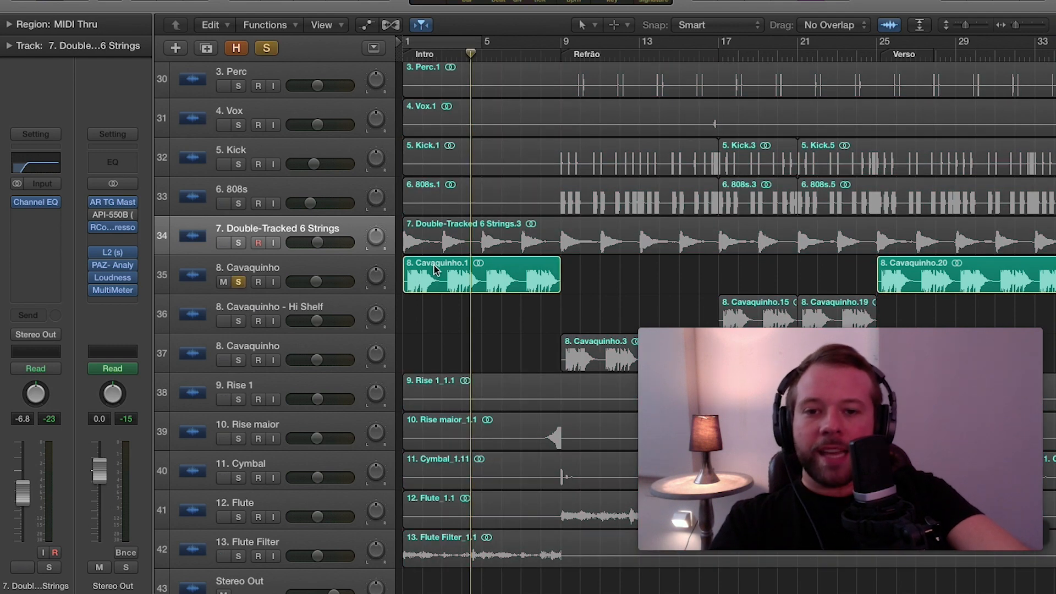
left_click_drag(705, 354, 710, 326)
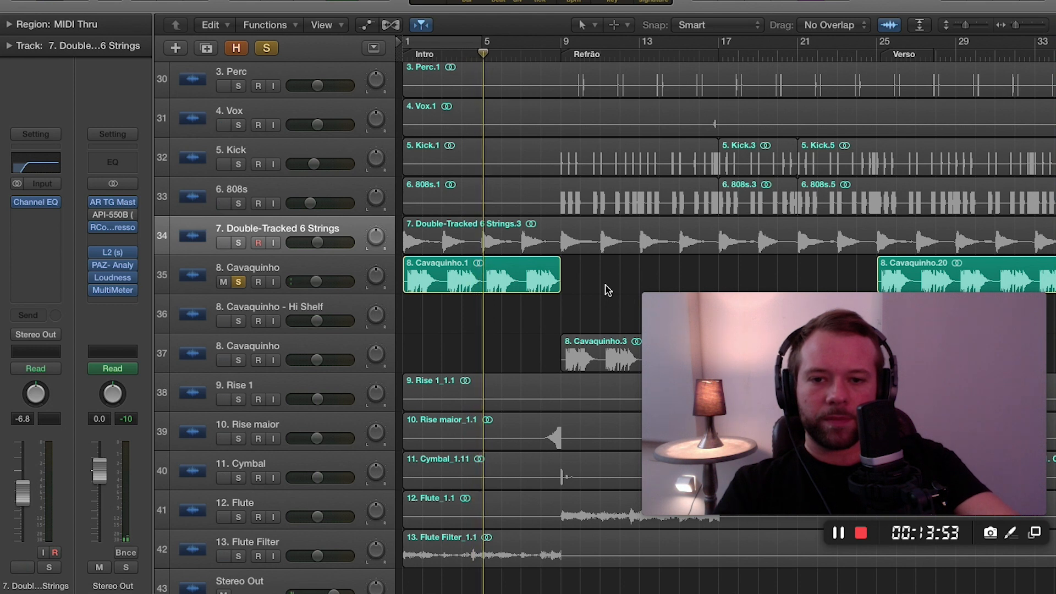
left_click(338, 269)
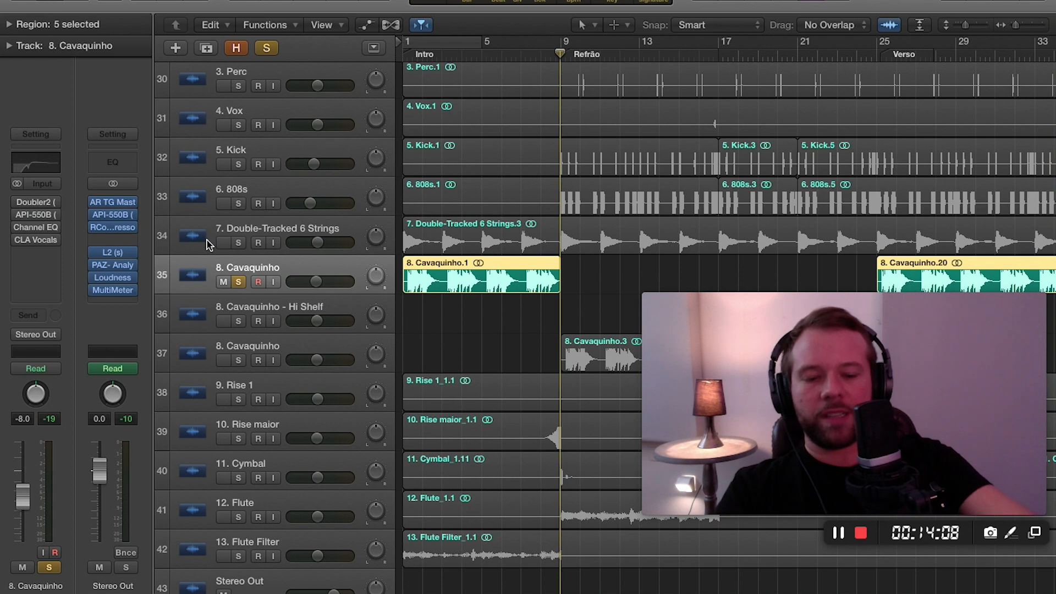
key("Return")
key("space")
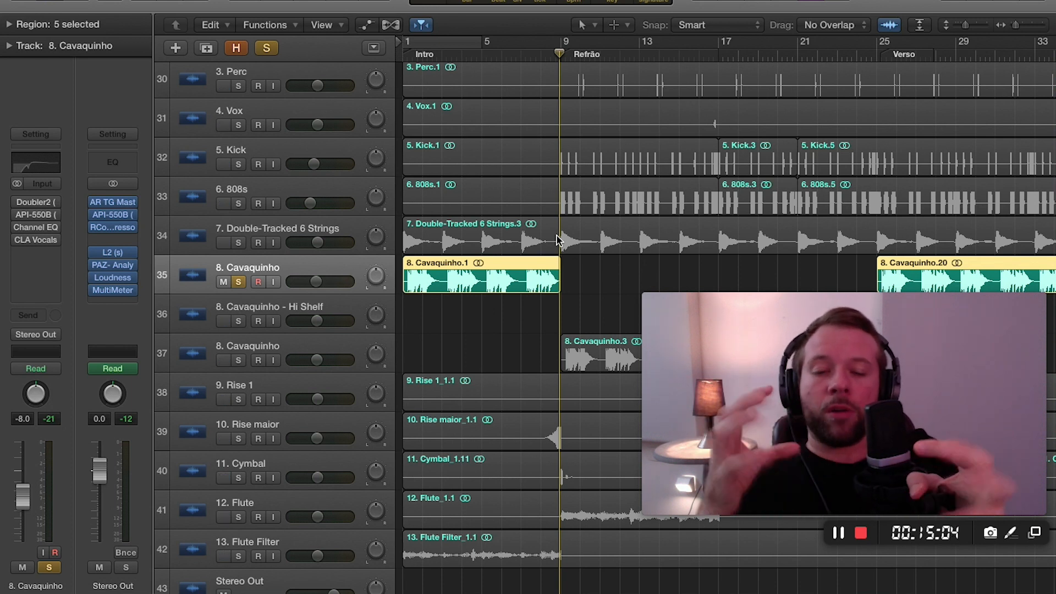
Turn off the Cavaquinho's solo to play the full mix from the start, and review the track's Doubler2 settings.
left_click(239, 283)
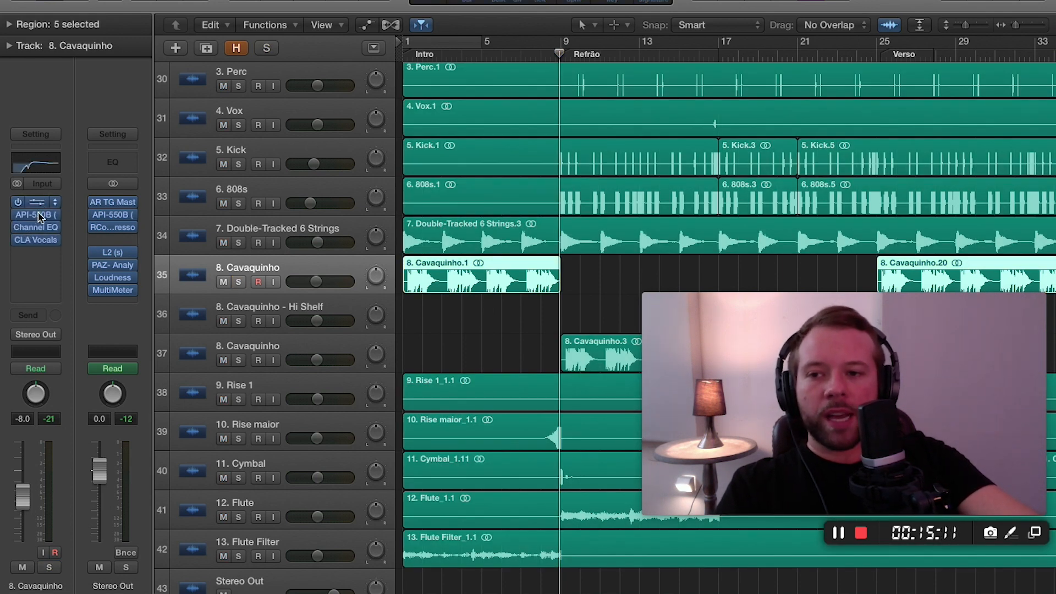
left_click(36, 206)
left_click(43, 1)
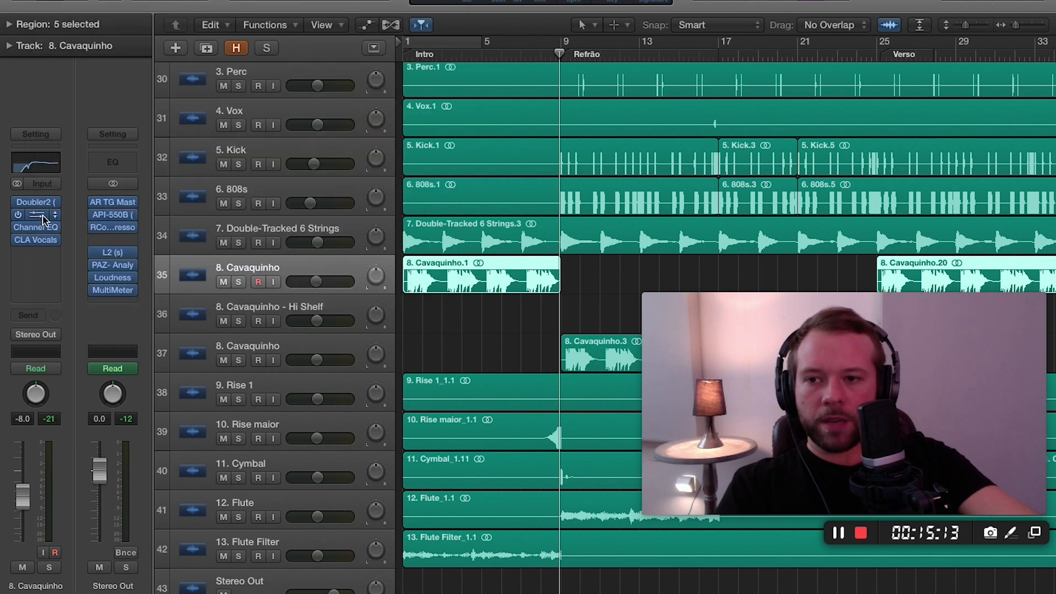
key("Return")
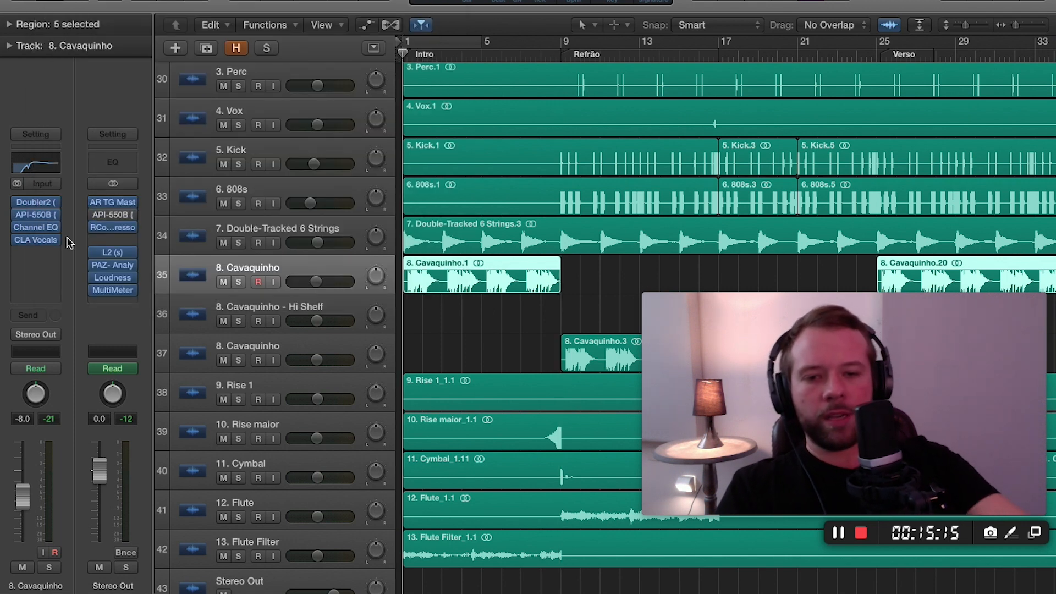
key("space")
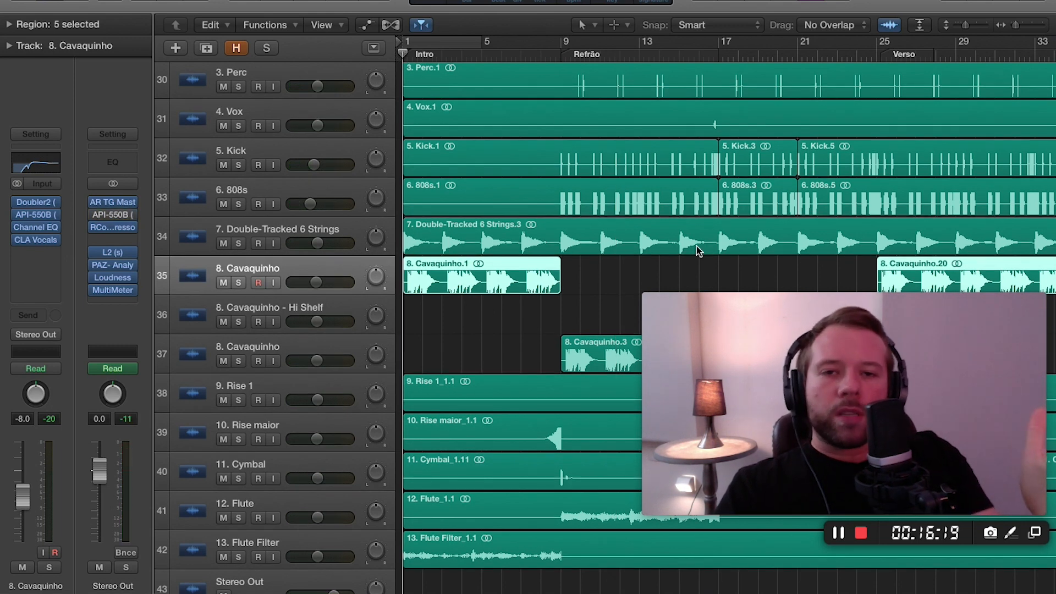
left_click(38, 204)
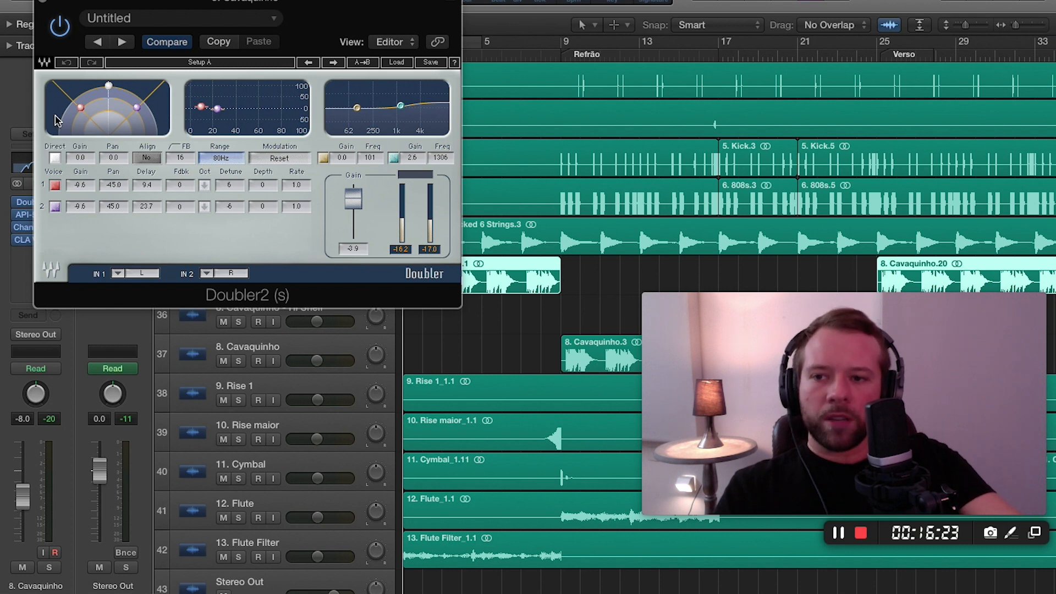
left_click(39, 4)
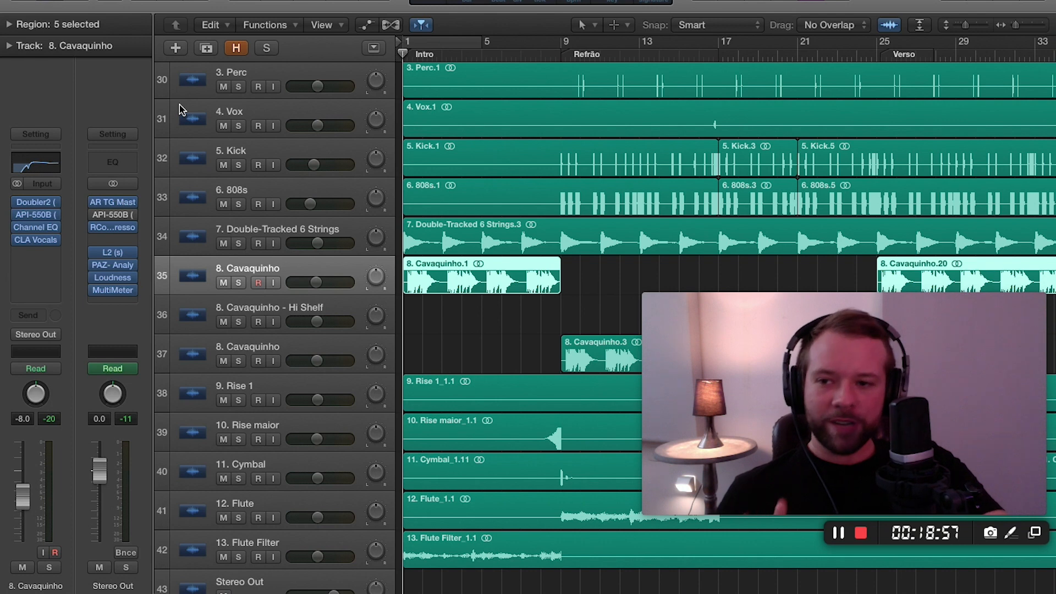
Open the Cavaquinho's API-550B equalizer and compare its HF band gain at 0 against the -4 cut.
mouse_move(52, 230)
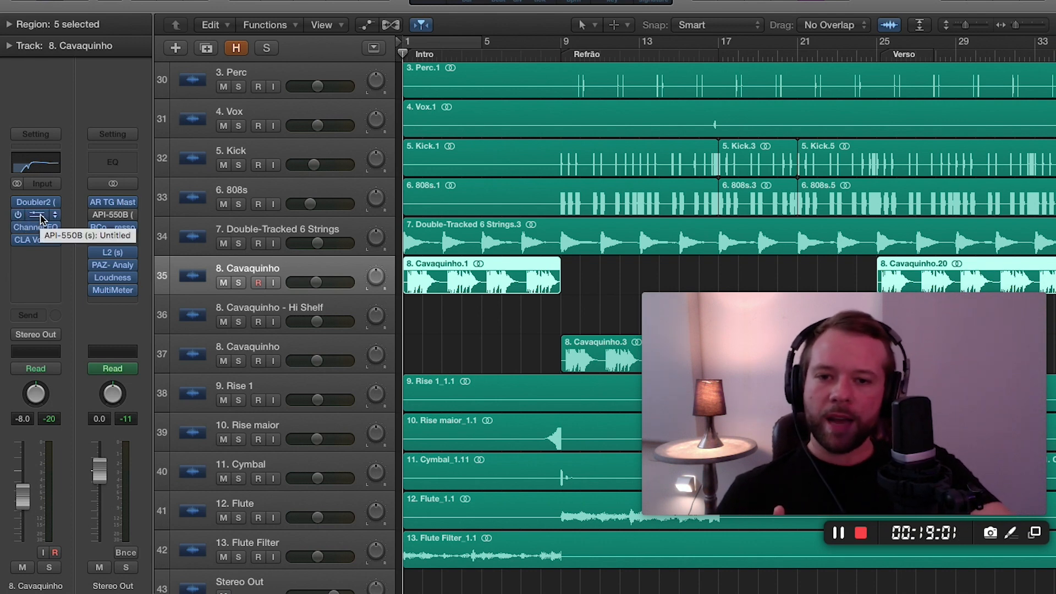
left_click(41, 218)
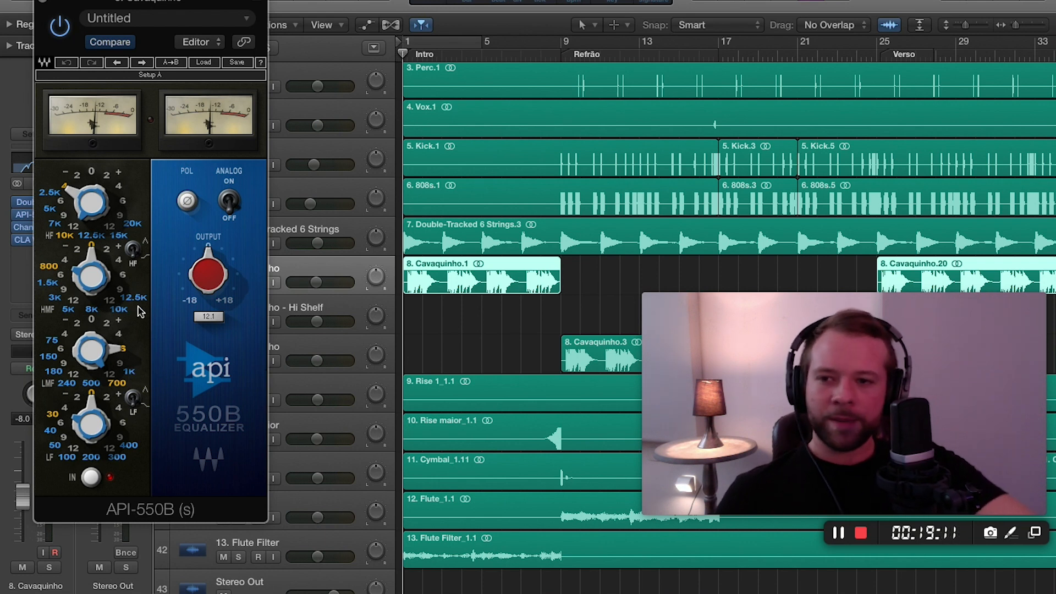
left_click(92, 174)
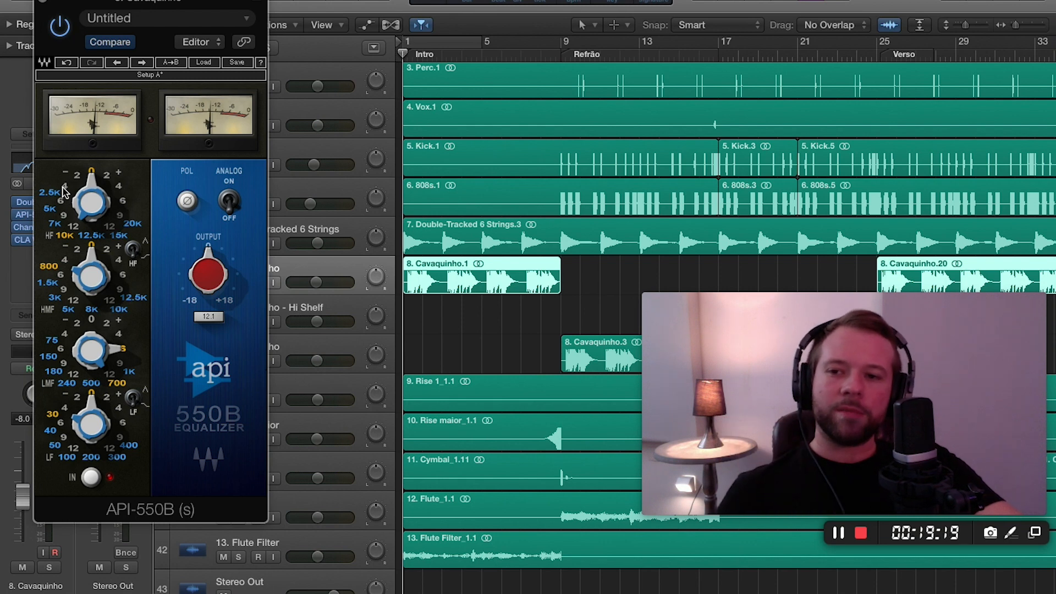
left_click(64, 188)
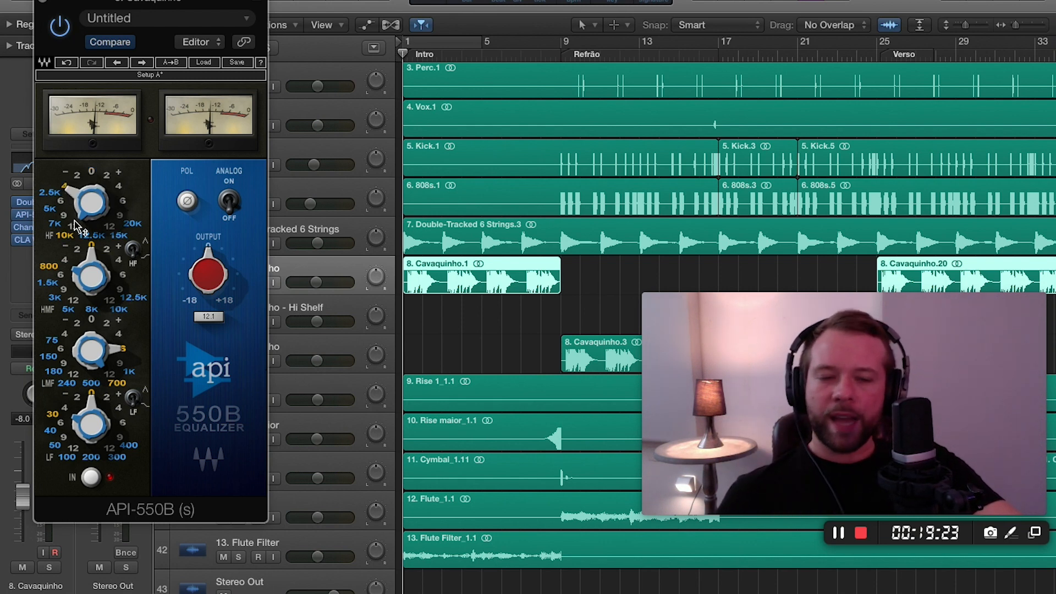
mouse_move(74, 222)
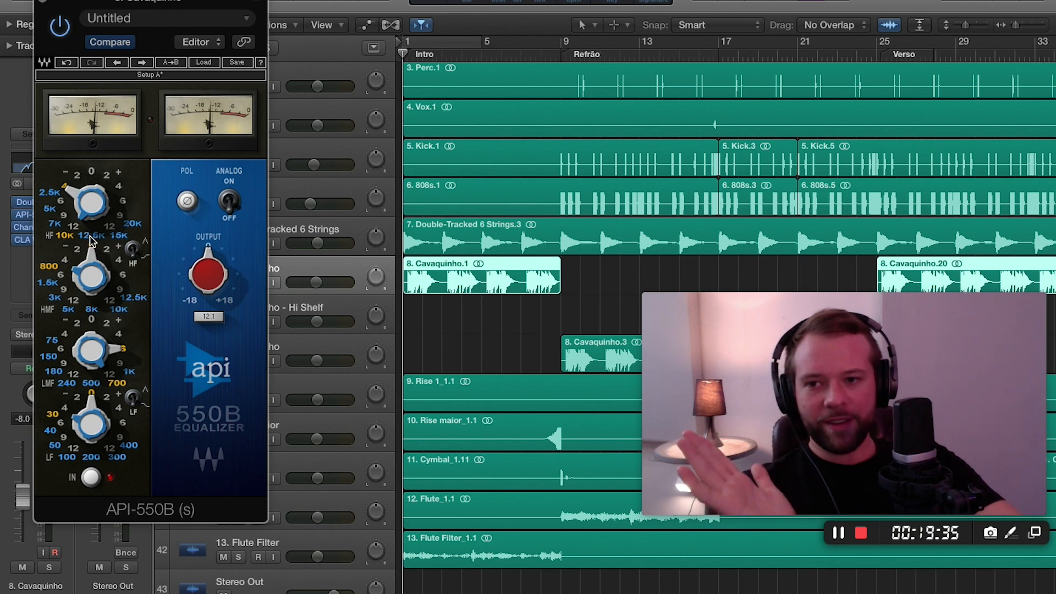
left_click(76, 176)
left_click(90, 172)
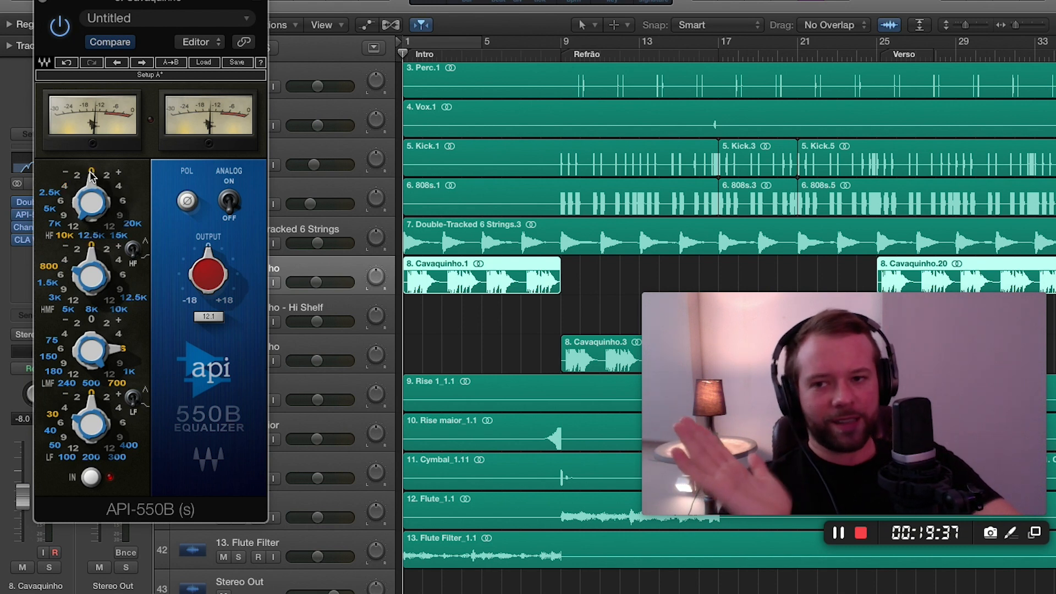
left_click(63, 187)
Try the HF band's frequency at 12.5K, return it to 10K, and close the API-550B.
left_click(92, 233)
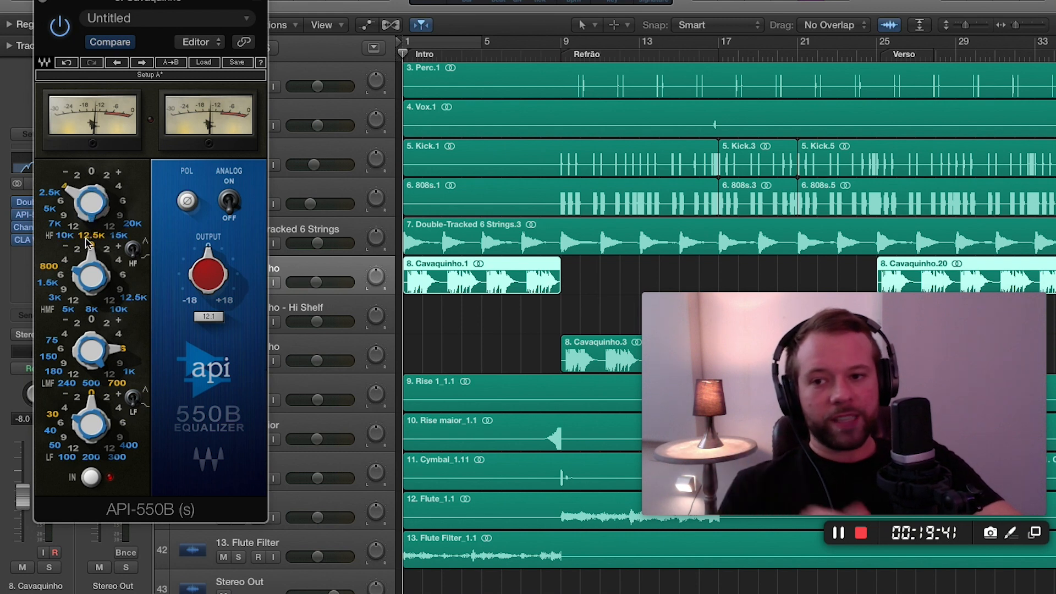
left_click(50, 210)
left_click(59, 235)
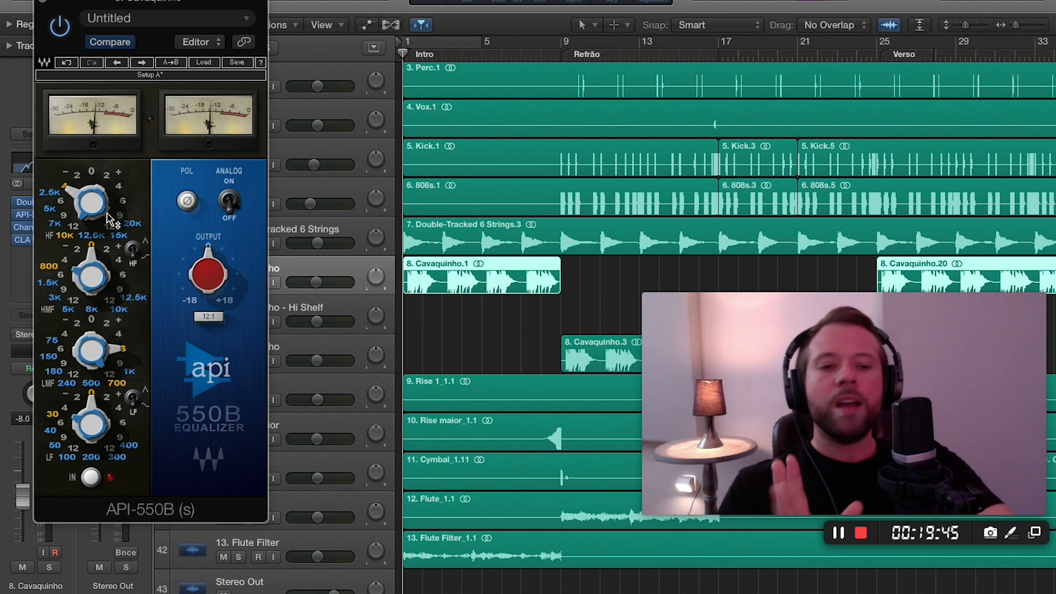
mouse_move(108, 215)
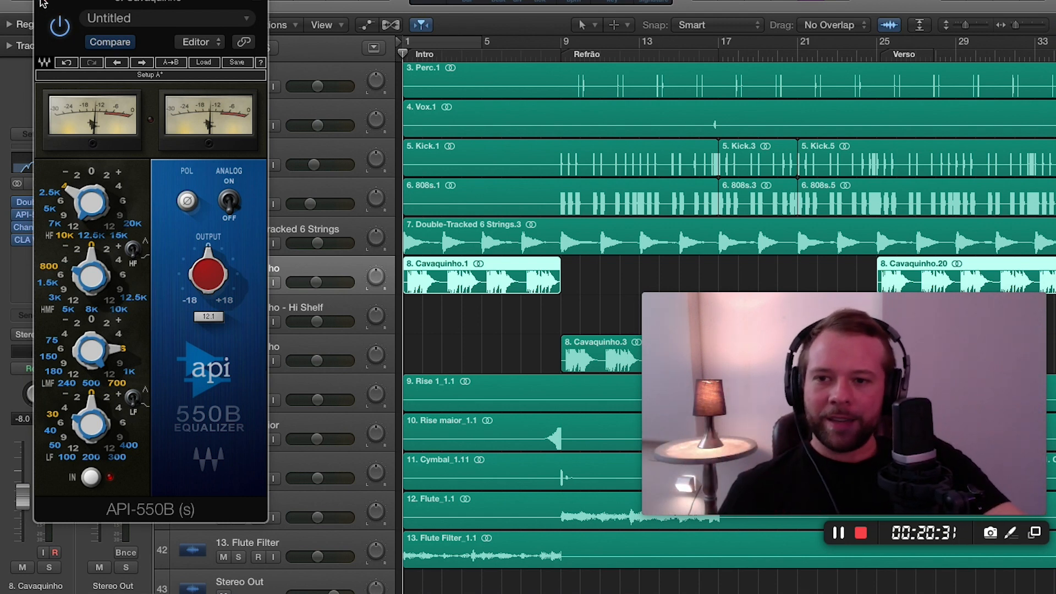
left_click(43, 5)
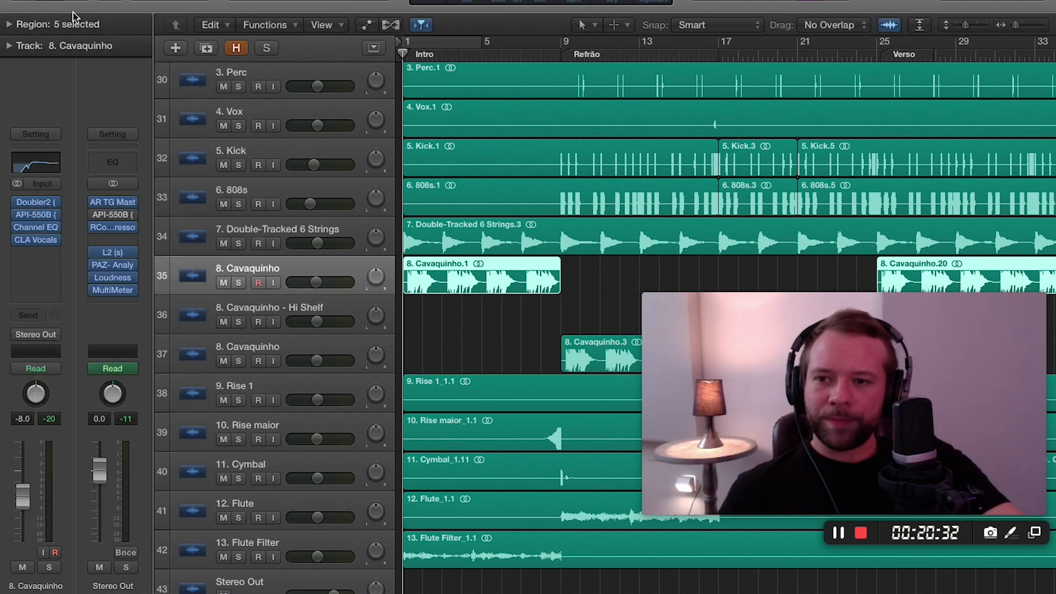
Solo the Cavaquinho, play it, and sweep its Channel EQ high cut around 1060 Hz to hear the dulled sound.
left_click(42, 229)
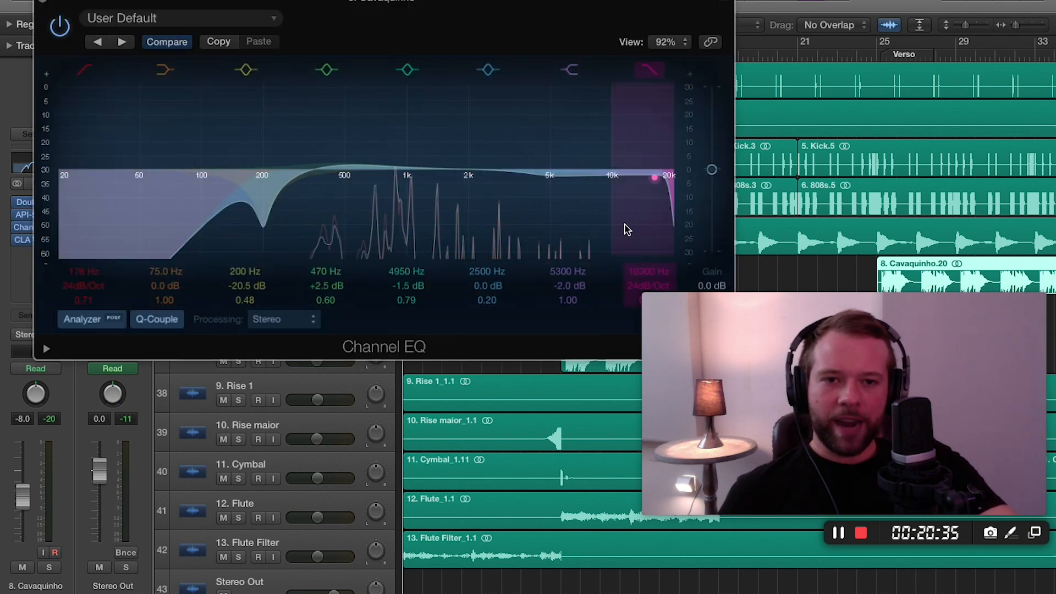
left_click_drag(627, 229, 385, 230)
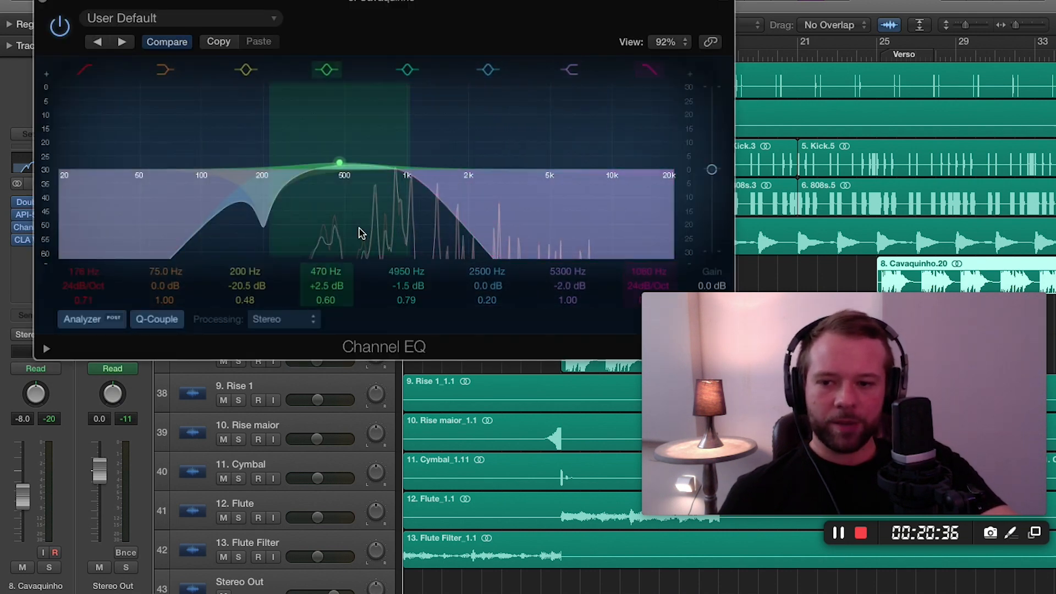
left_click(48, 568)
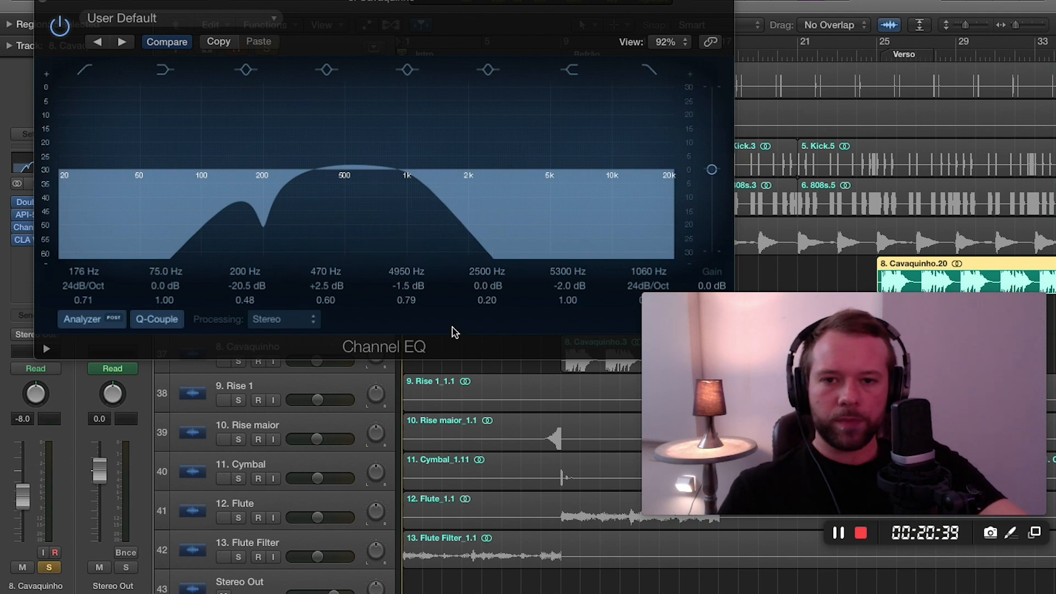
key("space")
left_click_drag(429, 236, 401, 238)
left_click_drag(404, 236, 431, 234)
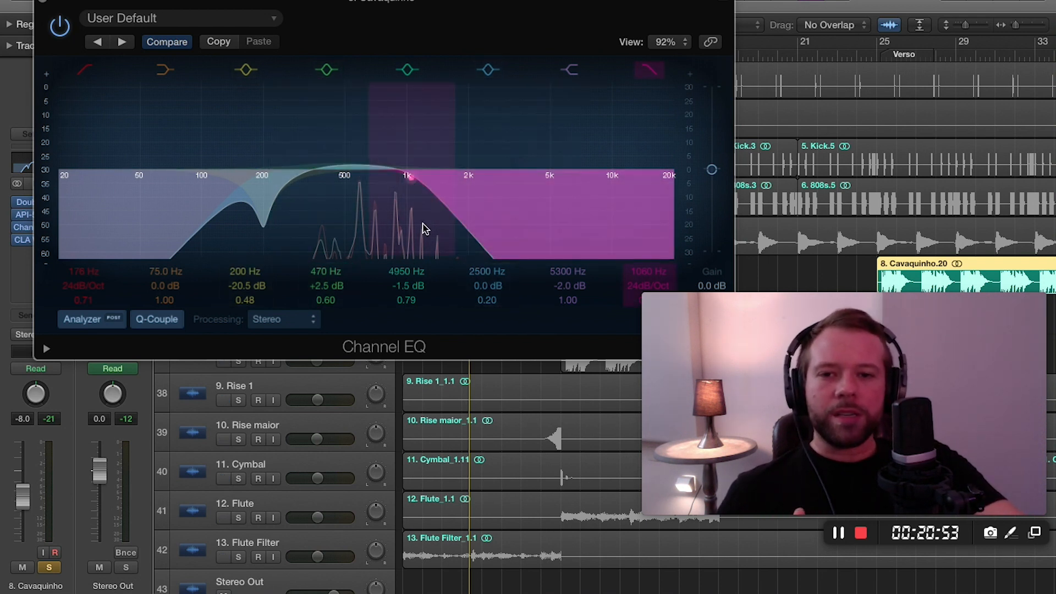
Raise the Channel EQ's high-cut frequency to 7900 Hz for playback, then move it to 18600 Hz and switch that band off.
left_click_drag(425, 228, 619, 231)
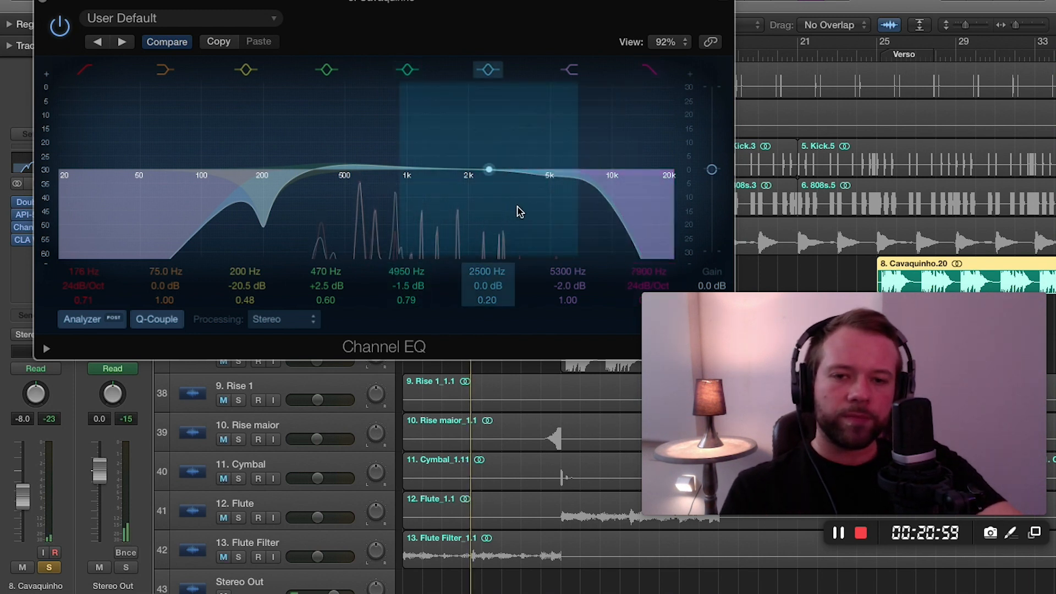
key("space")
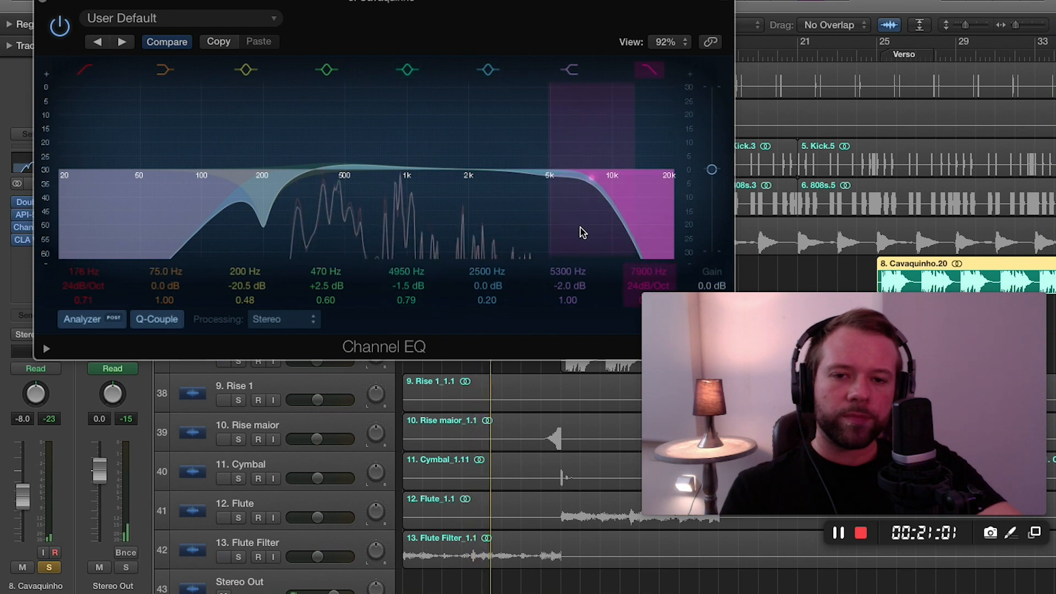
left_click_drag(582, 229, 660, 229)
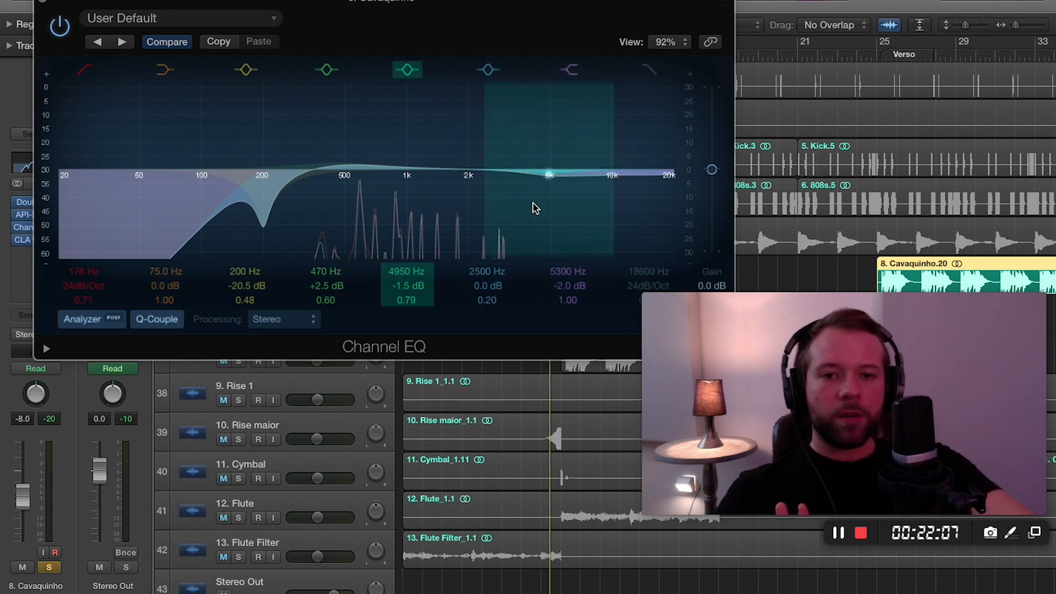
Set the Channel EQ's high-shelf frequency to 5000 Hz, review the bands again and close the equalizer.
mouse_move(620, 219)
left_mouse_down()
mouse_move(617, 178)
mouse_move(618, 220)
left_mouse_up()
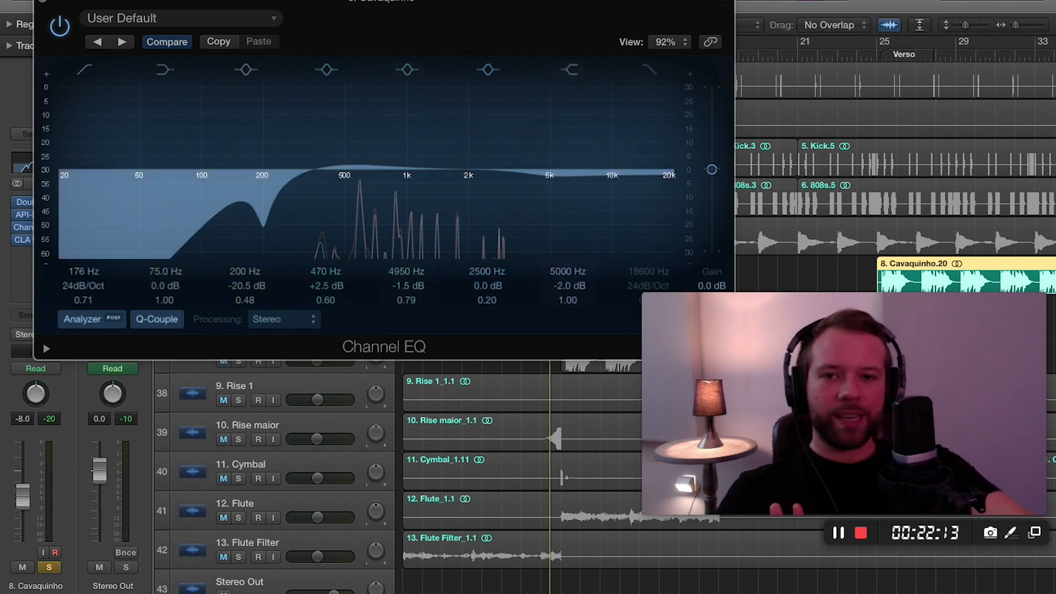
left_click(46, 2)
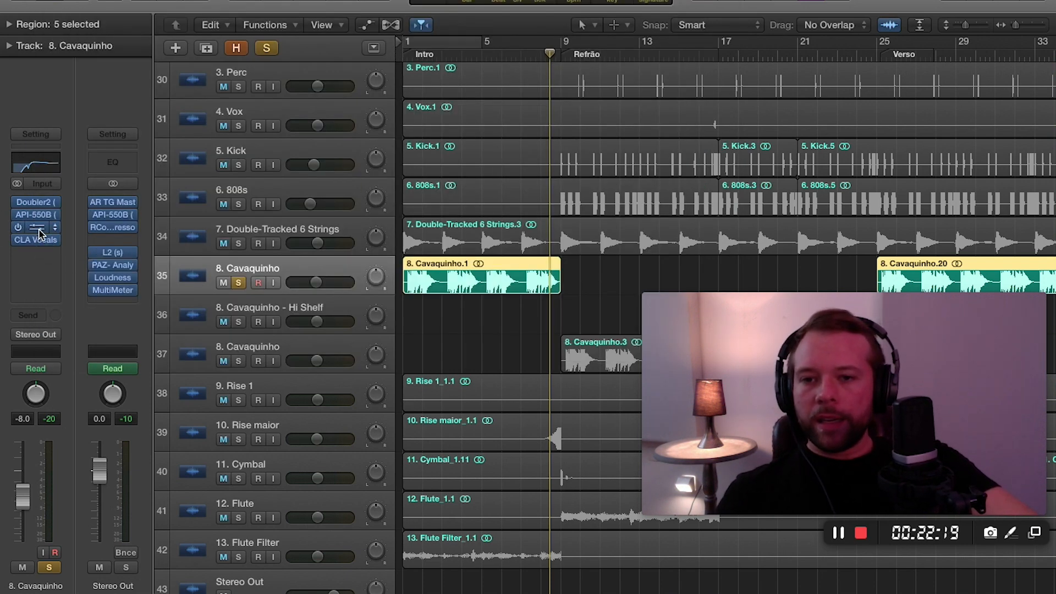
left_click(36, 227)
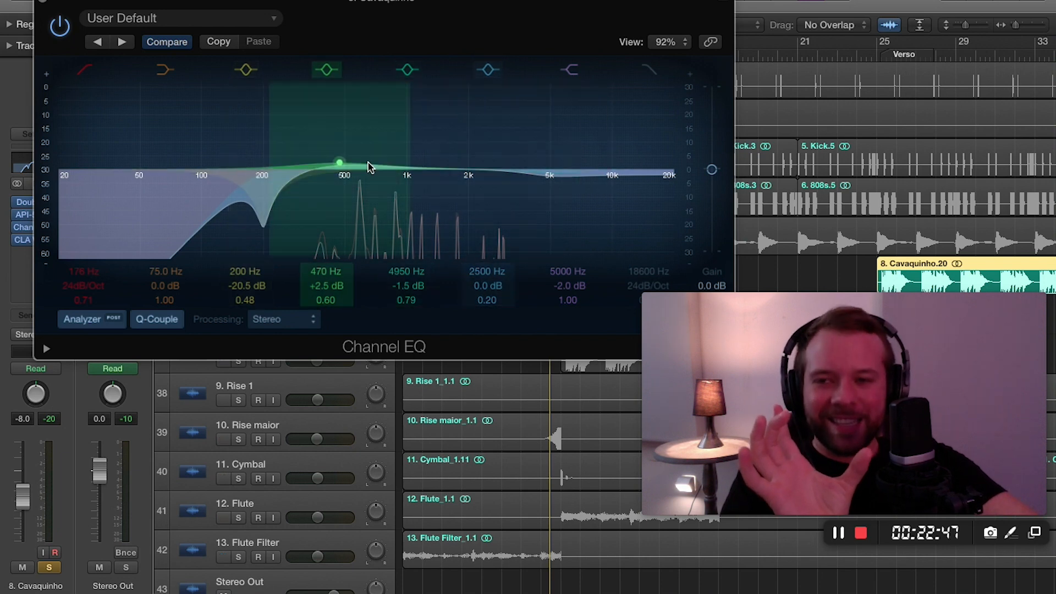
left_click(40, 3)
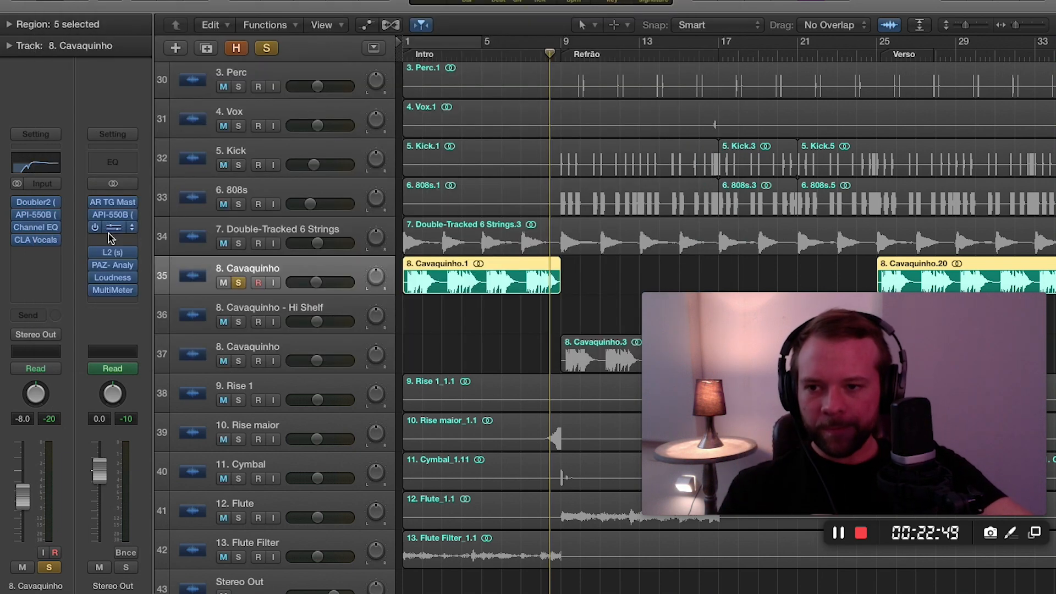
Open the Cavaquinho's CLA Vocals plug-in, examine its Treble and Pitch settings, and close it.
left_click(36, 242)
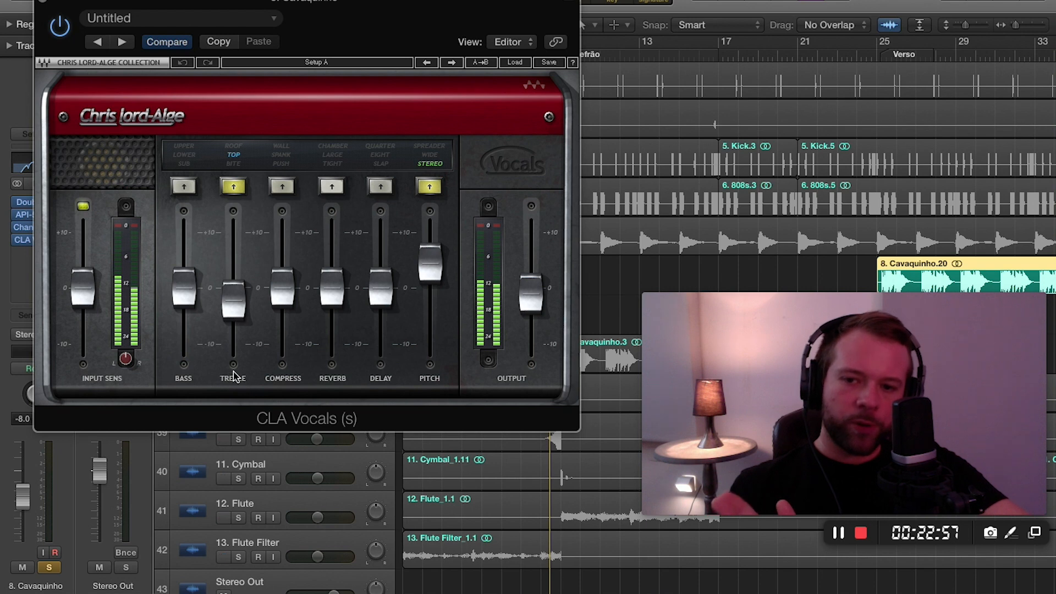
left_click(240, 311)
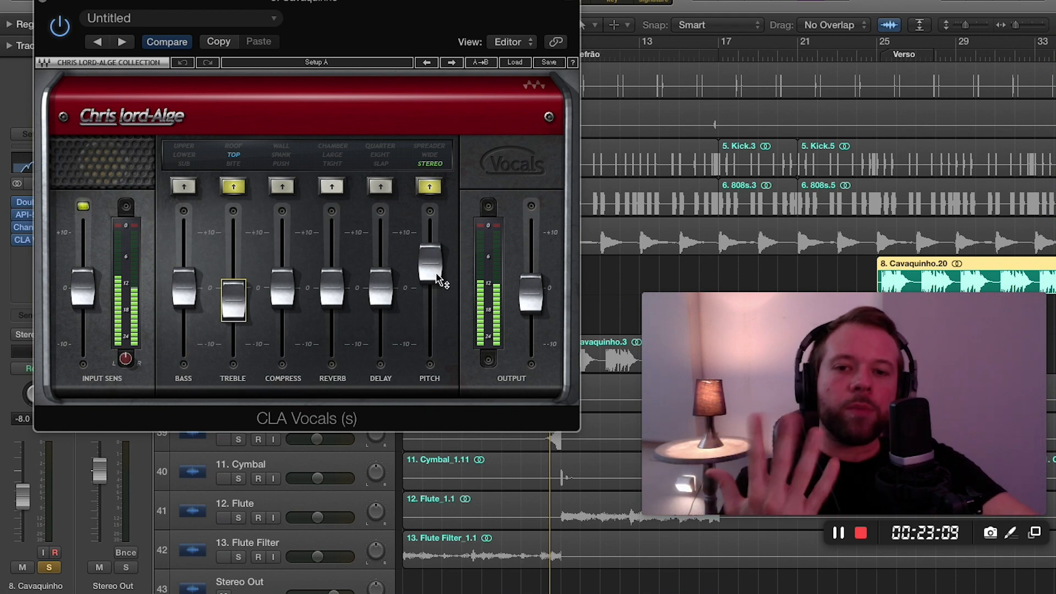
left_click(44, 4)
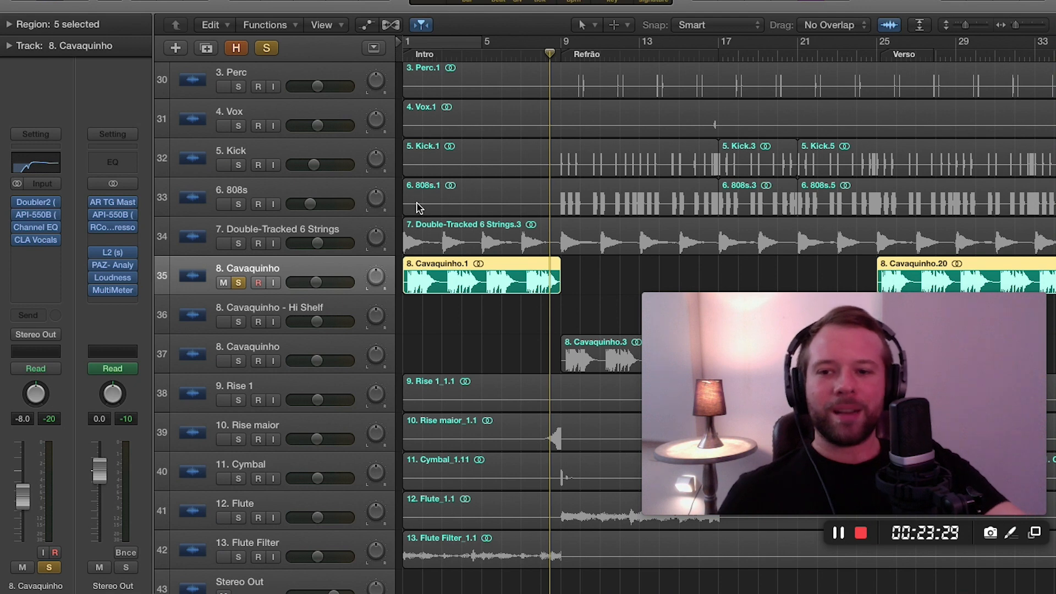
Turn off the Cavaquinho's solo, deselect its regions and play the full mix from the start.
left_click(239, 284)
left_click(520, 345)
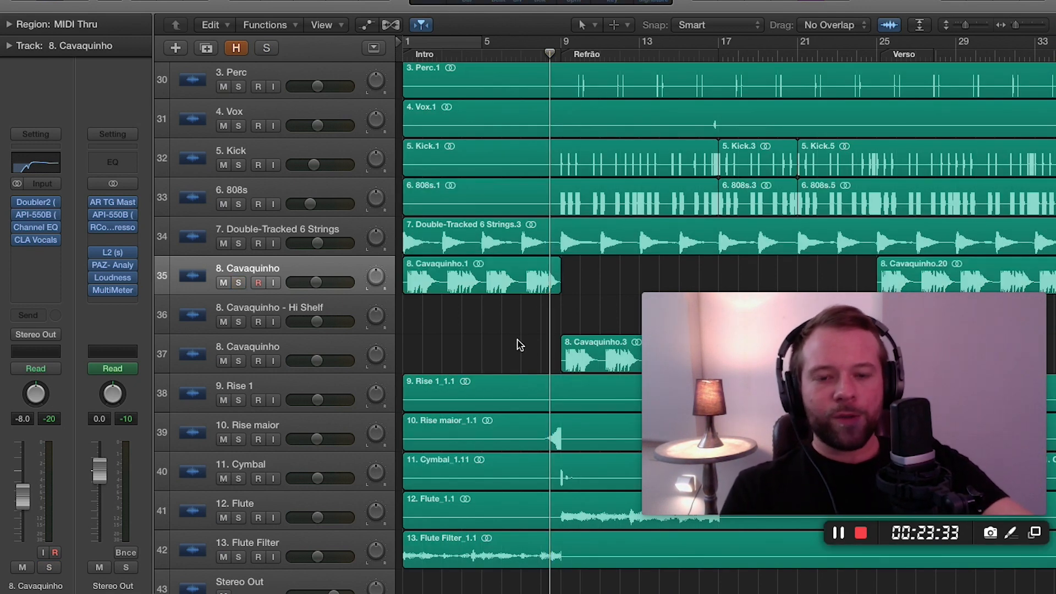
key("Return")
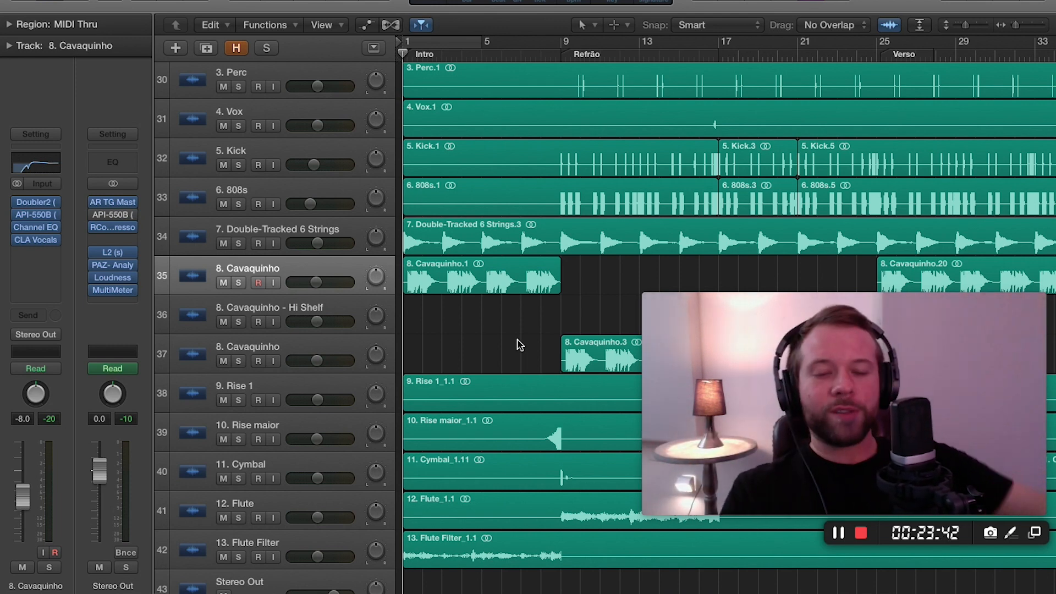
key("space")
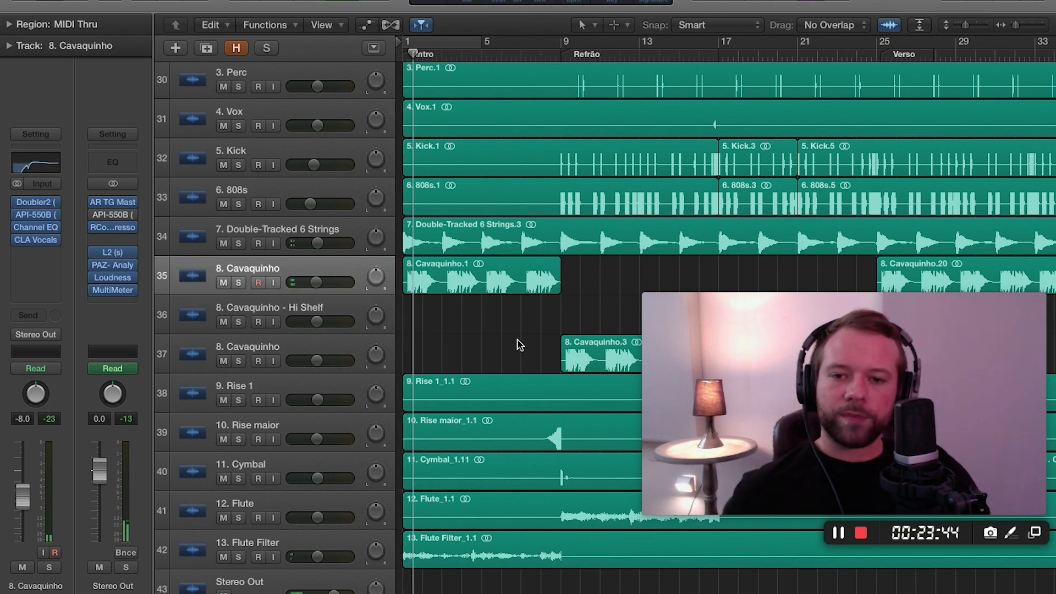